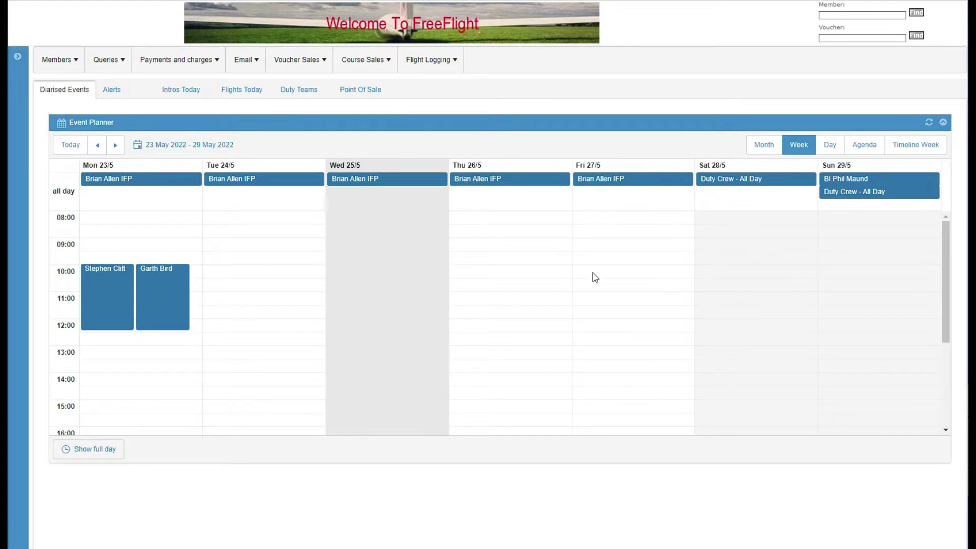
- Open the list of current charging schemes from the club profile, leaving the current operation
{"action": "left_click", "coordinate": [17, 56]}
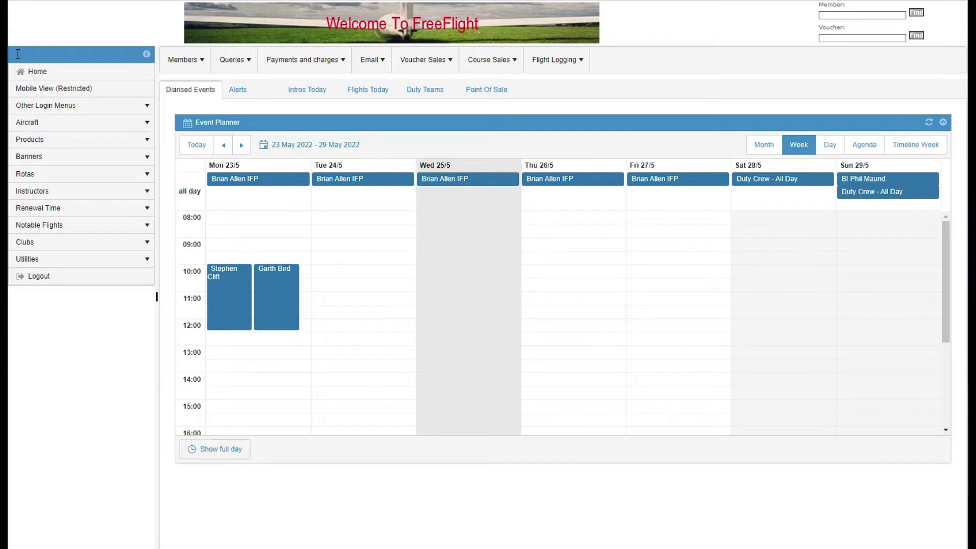
{"action": "left_click", "coordinate": [71, 105]}
{"action": "left_click", "coordinate": [48, 183]}
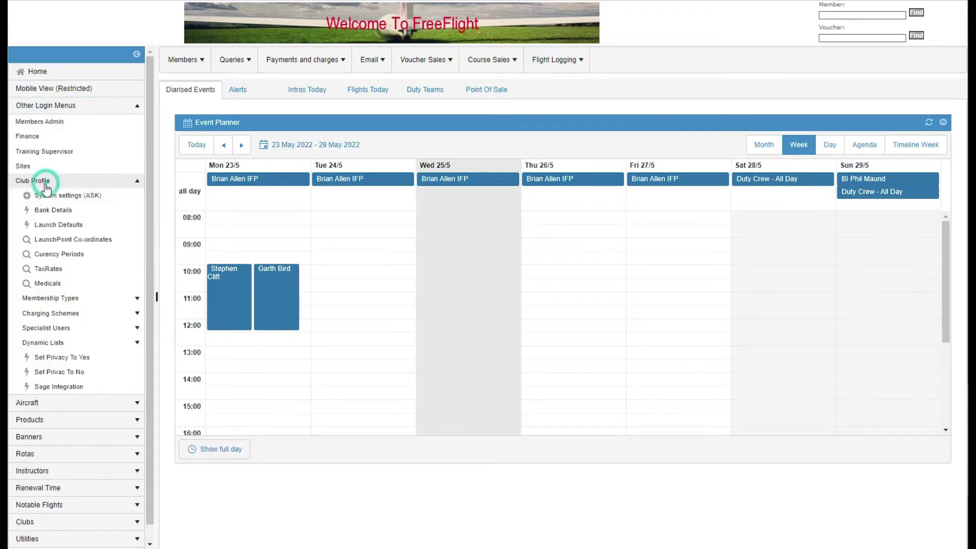
{"action": "left_click", "coordinate": [63, 314]}
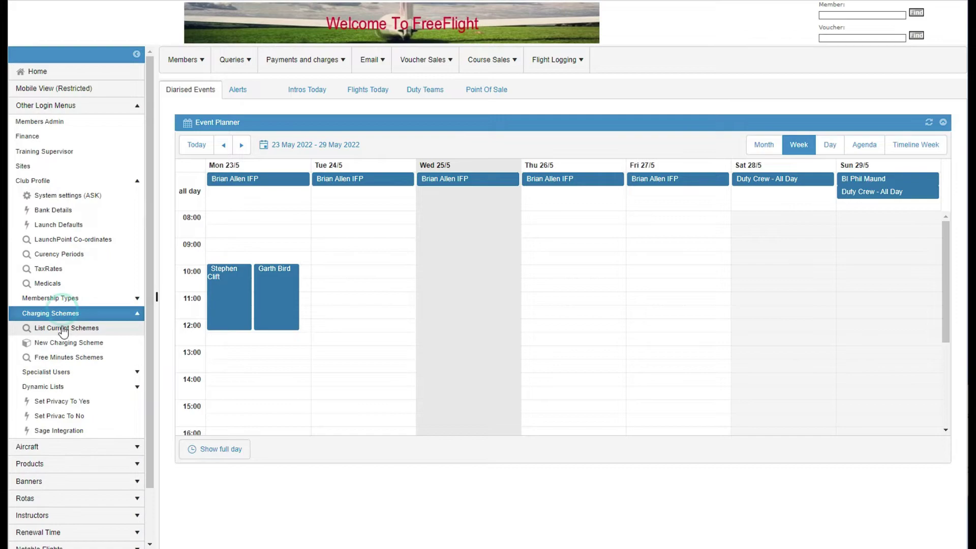
{"action": "left_click", "coordinate": [94, 328]}
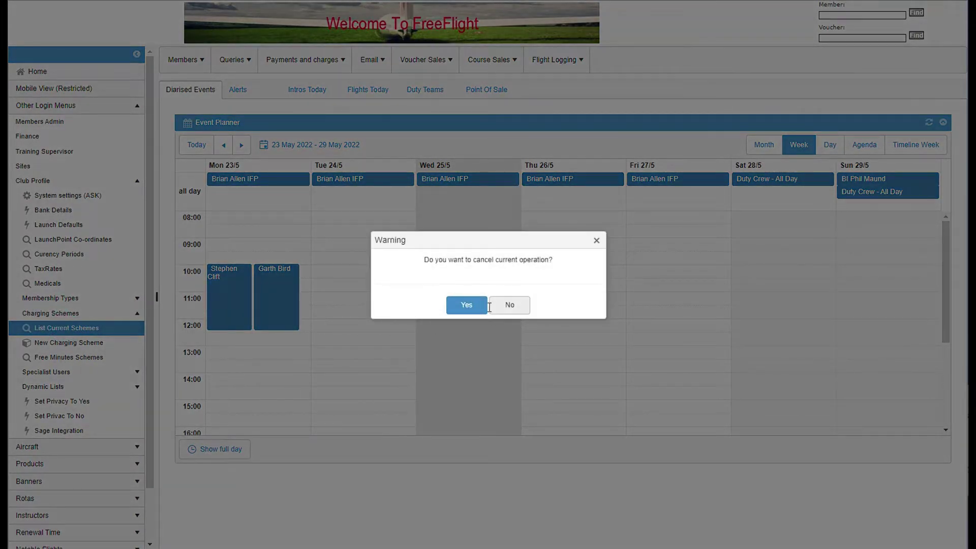
{"action": "left_click", "coordinate": [466, 305]}
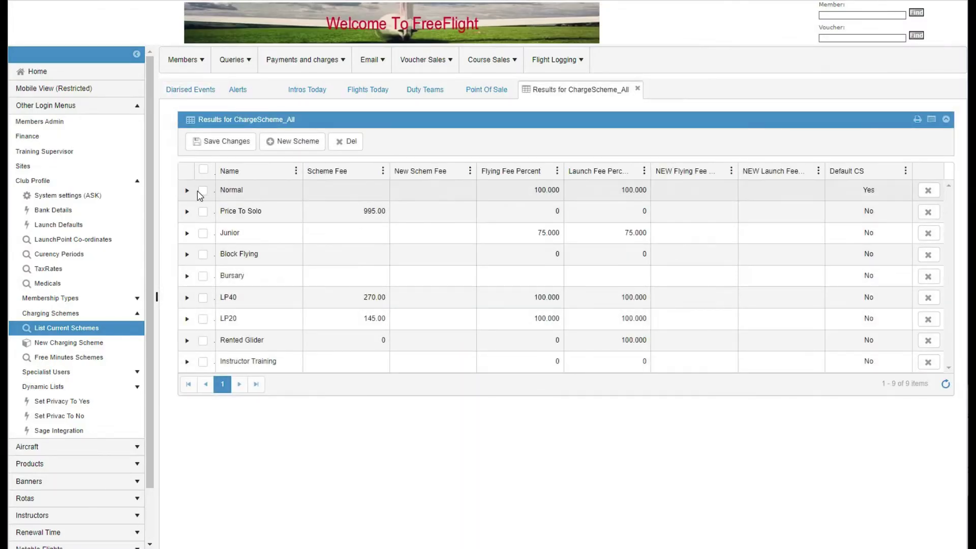
- Examine the Normal charging scheme's fee percentages, free minutes option and special time-limited options, and collapse its details
{"action": "left_click", "coordinate": [188, 191]}
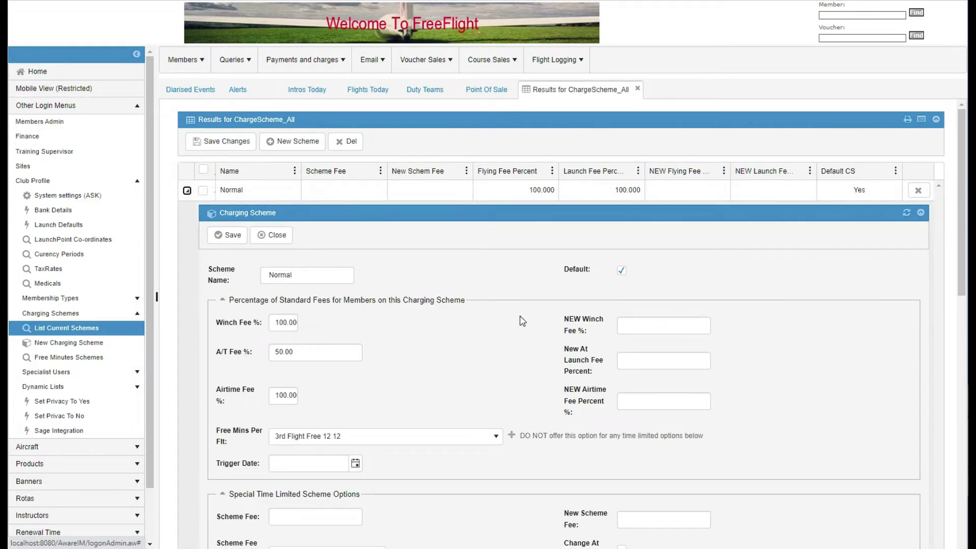
{"action": "scroll", "coordinate": [524, 318], "scroll_direction": "down", "scroll_amount": 1}
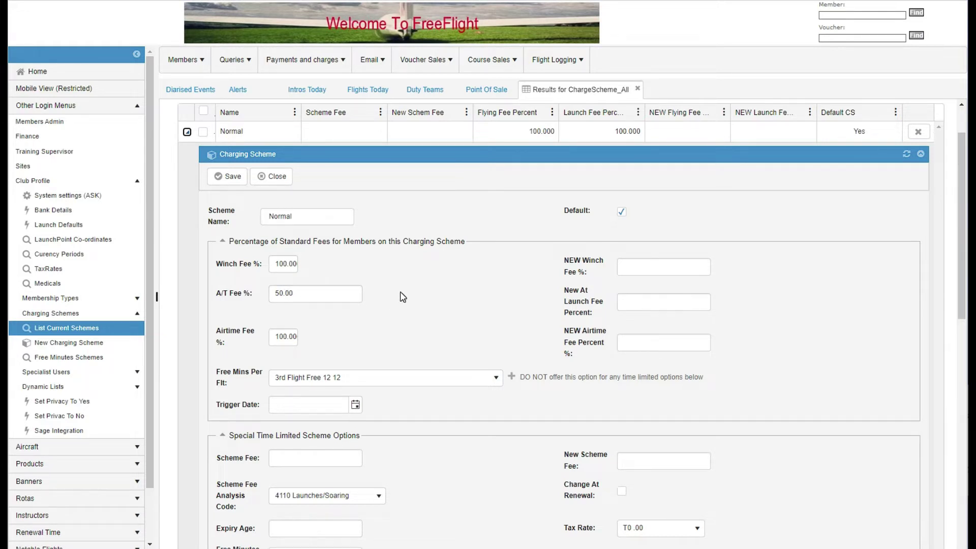
{"action": "scroll", "coordinate": [400, 293], "scroll_direction": "down", "scroll_amount": 1}
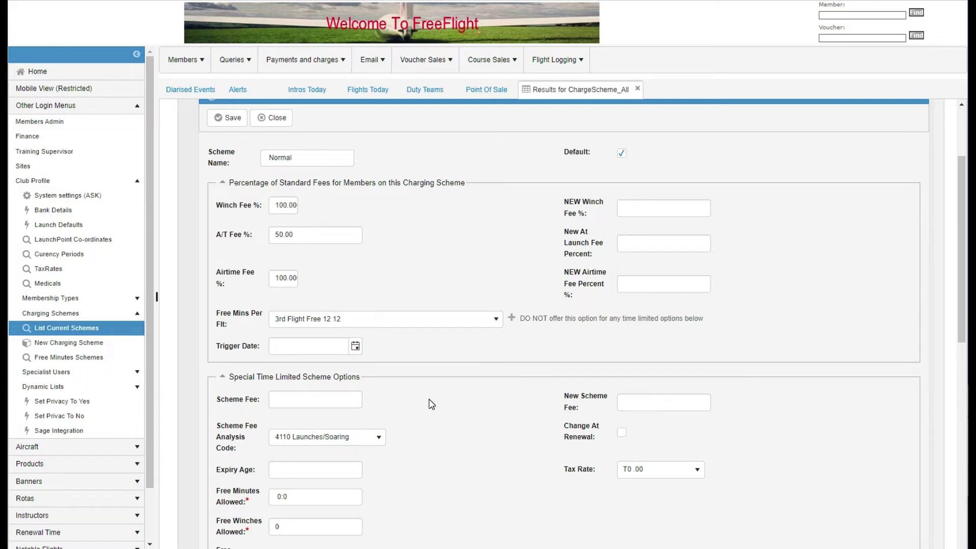
{"action": "scroll", "coordinate": [431, 404], "scroll_direction": "down", "scroll_amount": 1}
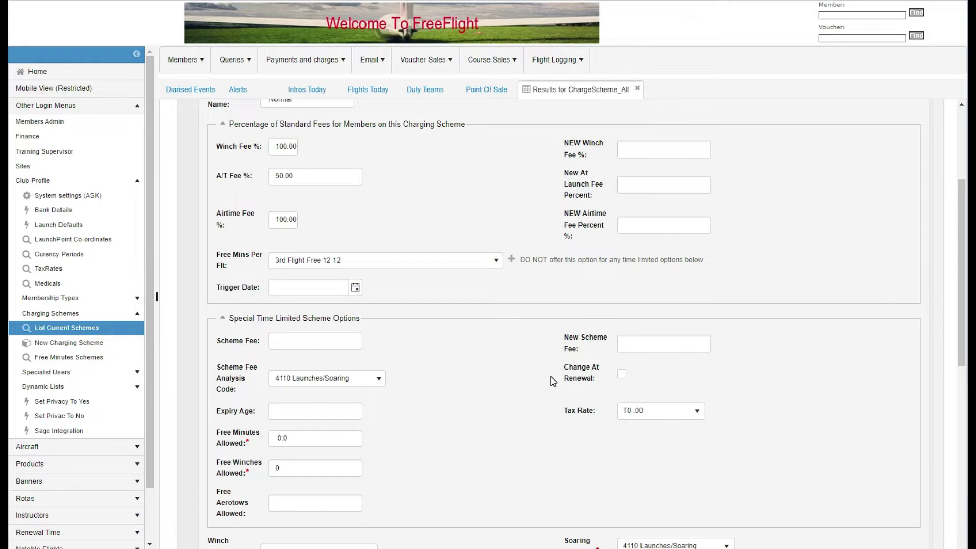
{"action": "left_click", "coordinate": [187, 191]}
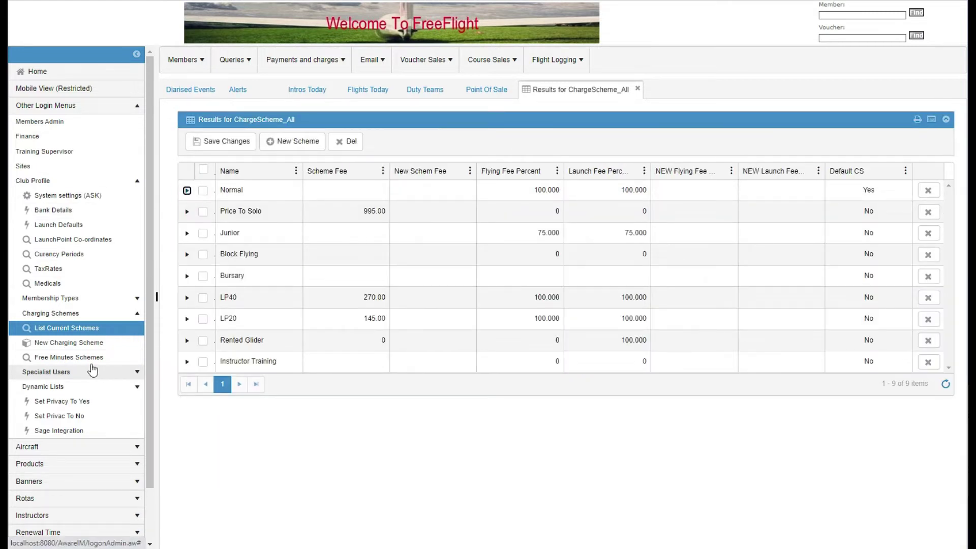
- Open the 3rd Flight Free free-minutes scheme and review its launch type choices, keeping Any, and its Nth Flight Free setting
{"action": "left_click", "coordinate": [59, 359]}
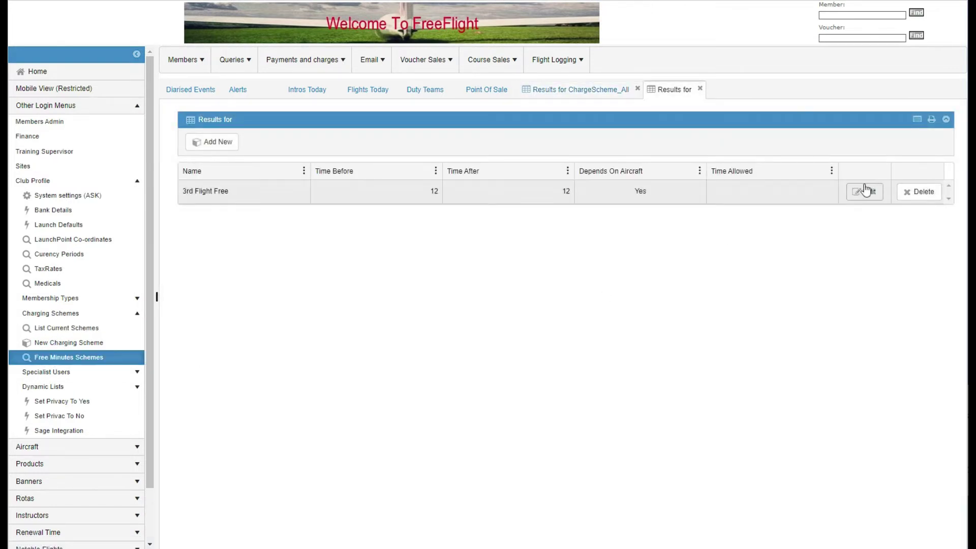
{"action": "left_click", "coordinate": [868, 193]}
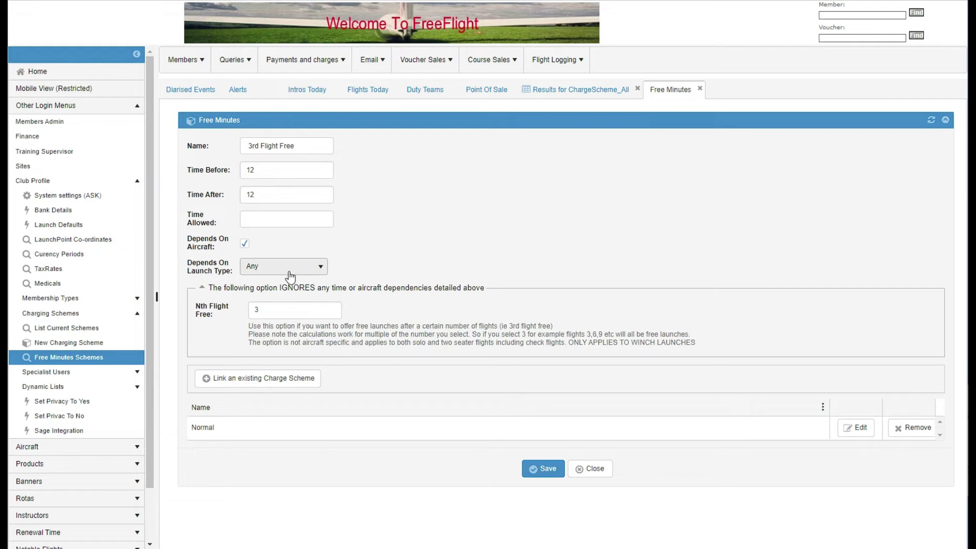
{"action": "left_click", "coordinate": [321, 266]}
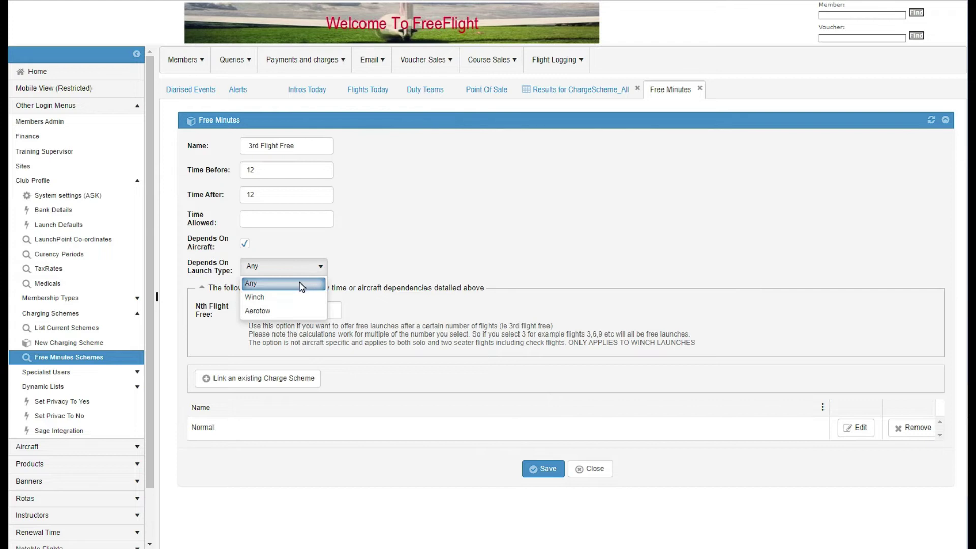
{"action": "left_click", "coordinate": [302, 285]}
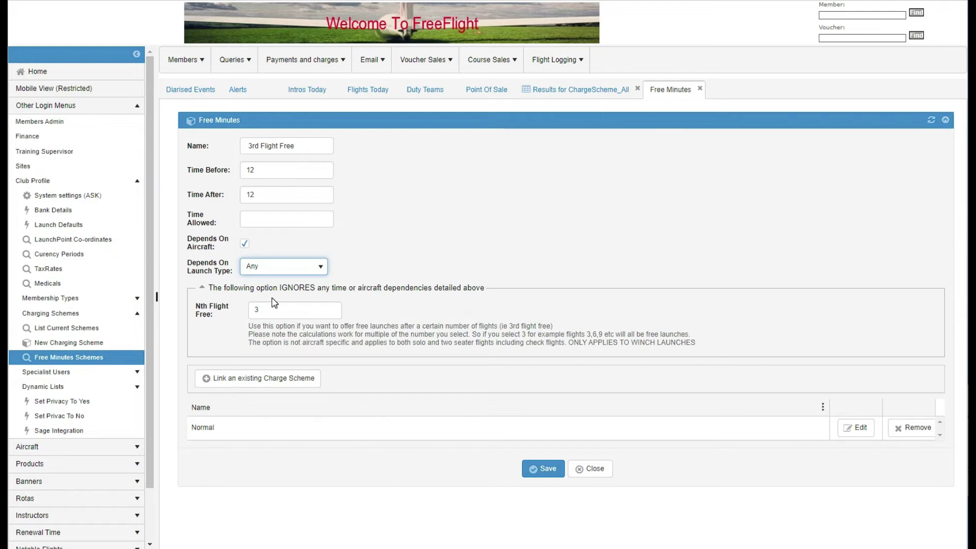
{"action": "left_click", "coordinate": [254, 314]}
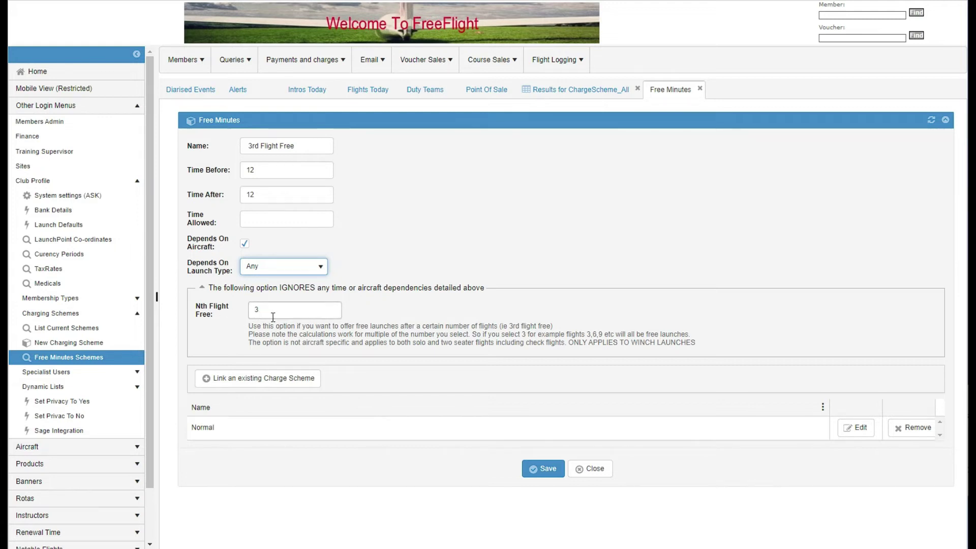
{"action": "left_click", "coordinate": [272, 309]}
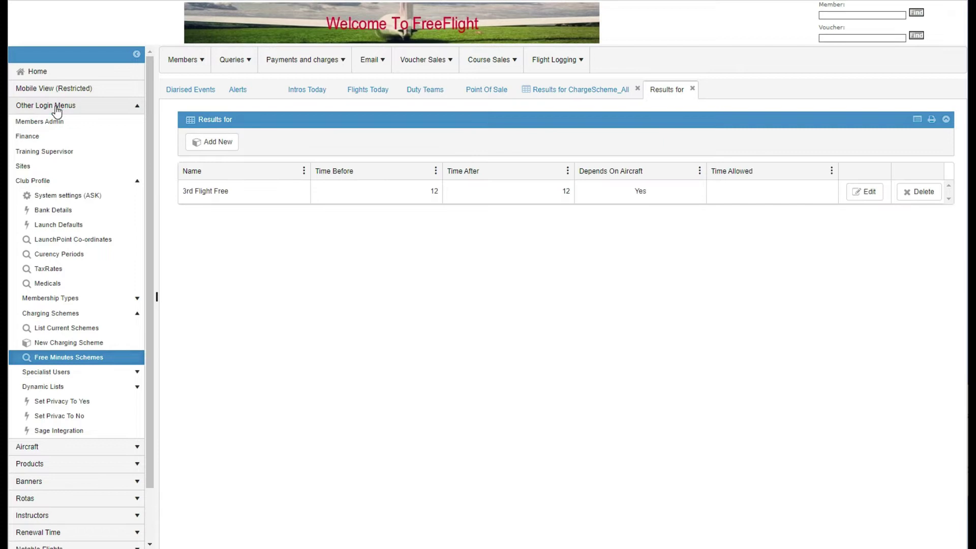
- List all club aircraft
{"action": "left_click", "coordinate": [53, 105]}
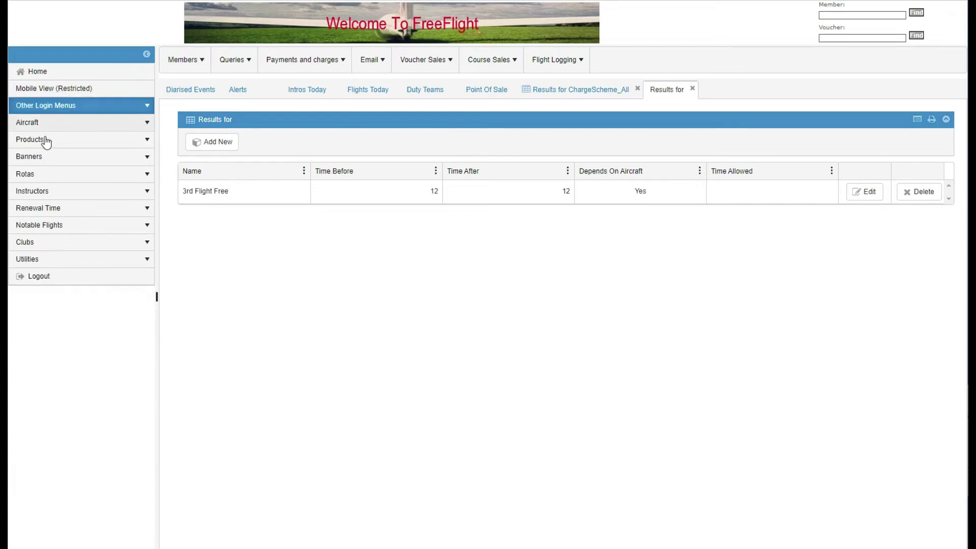
{"action": "left_click", "coordinate": [48, 124]}
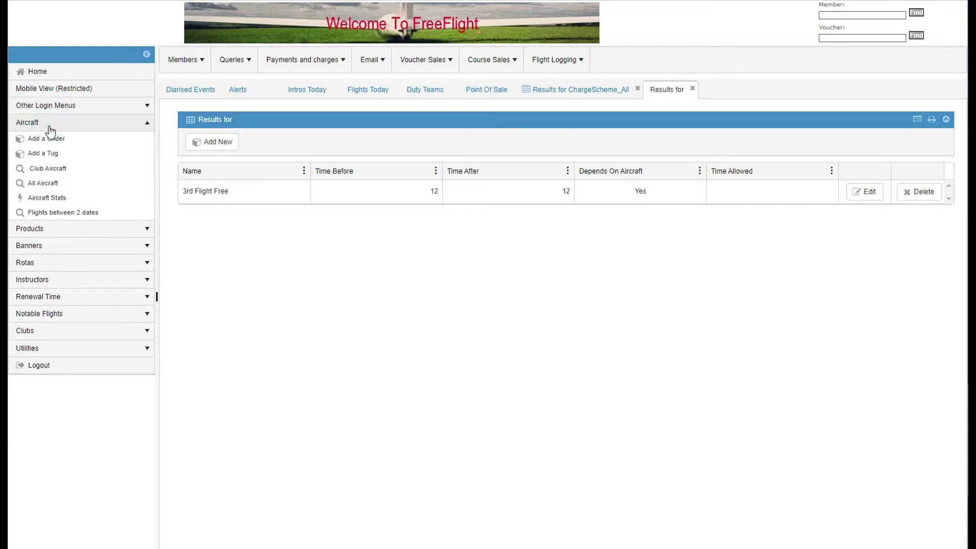
{"action": "left_click", "coordinate": [51, 169]}
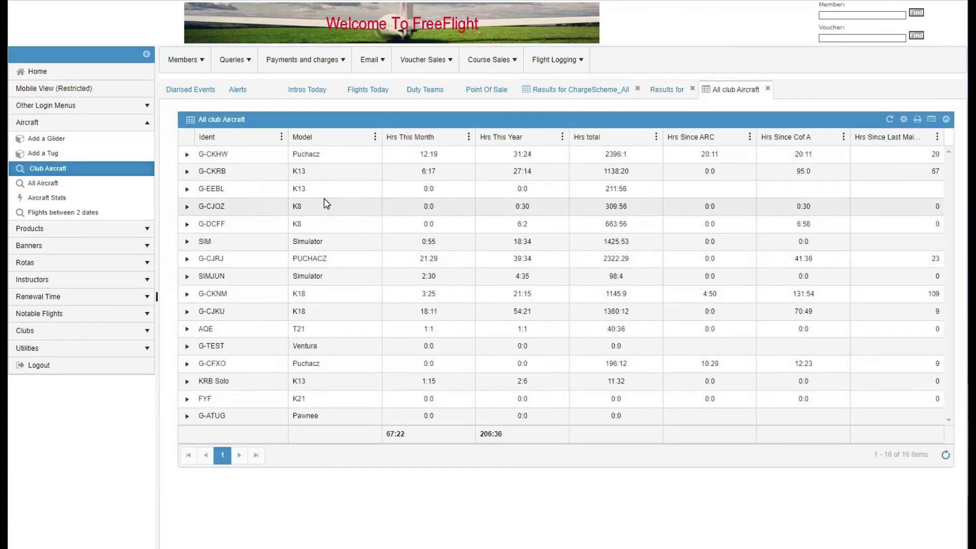
- Examine the charging settings and free minutes per flight of the Puchacz G-CKHW, and collapse its record
{"action": "left_click", "coordinate": [187, 154]}
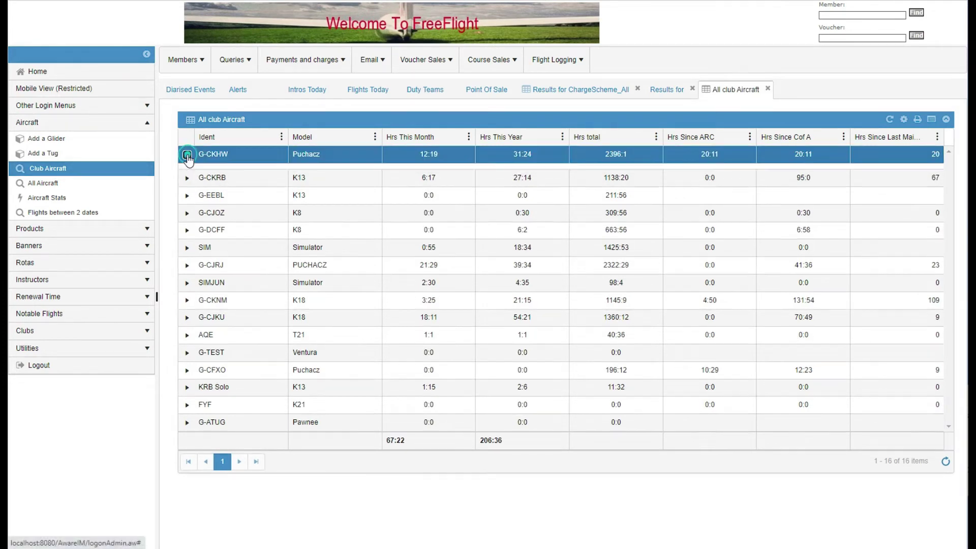
{"action": "scroll", "coordinate": [764, 430], "scroll_direction": "down", "scroll_amount": 2}
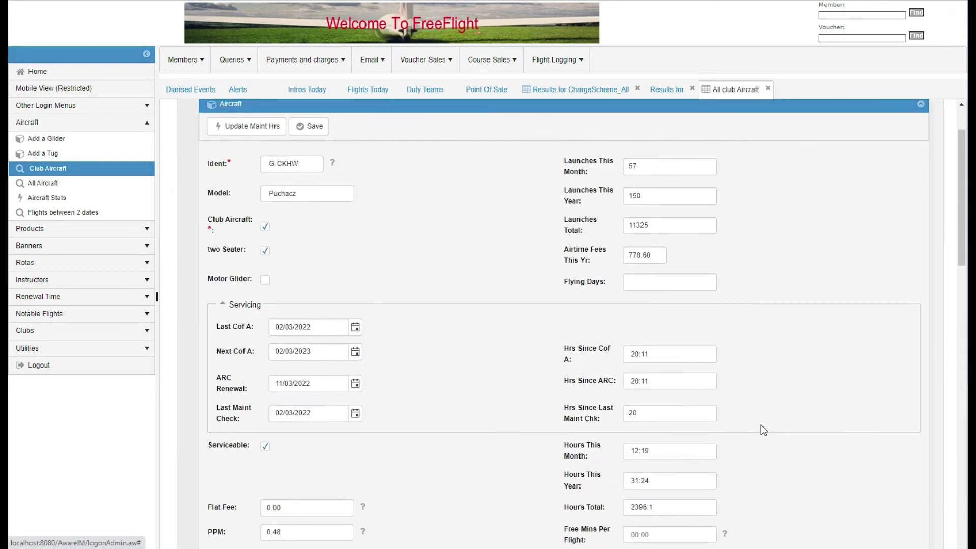
{"action": "scroll", "coordinate": [764, 430], "scroll_direction": "down", "scroll_amount": 1}
{"action": "scroll", "coordinate": [763, 430], "scroll_direction": "down", "scroll_amount": 1}
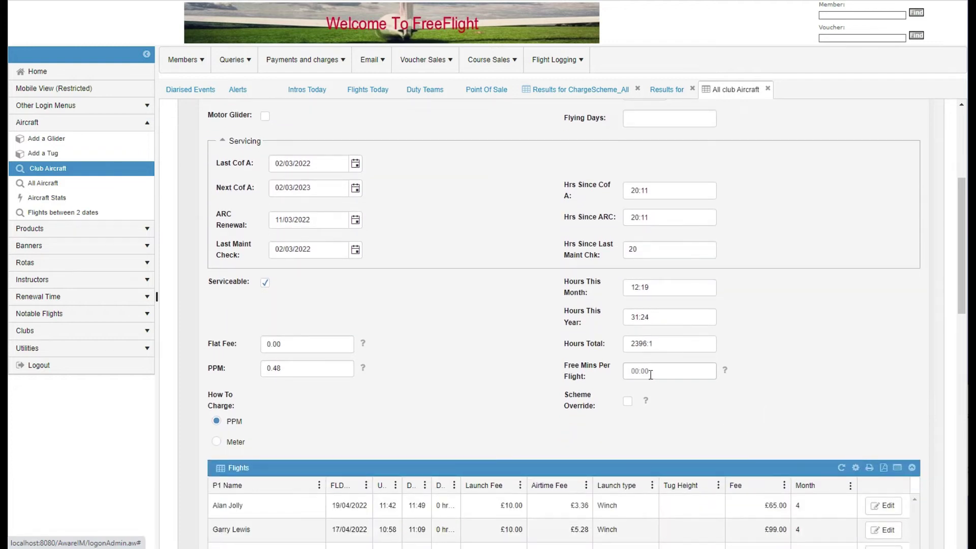
{"action": "scroll", "coordinate": [816, 393], "scroll_direction": "up", "scroll_amount": 2}
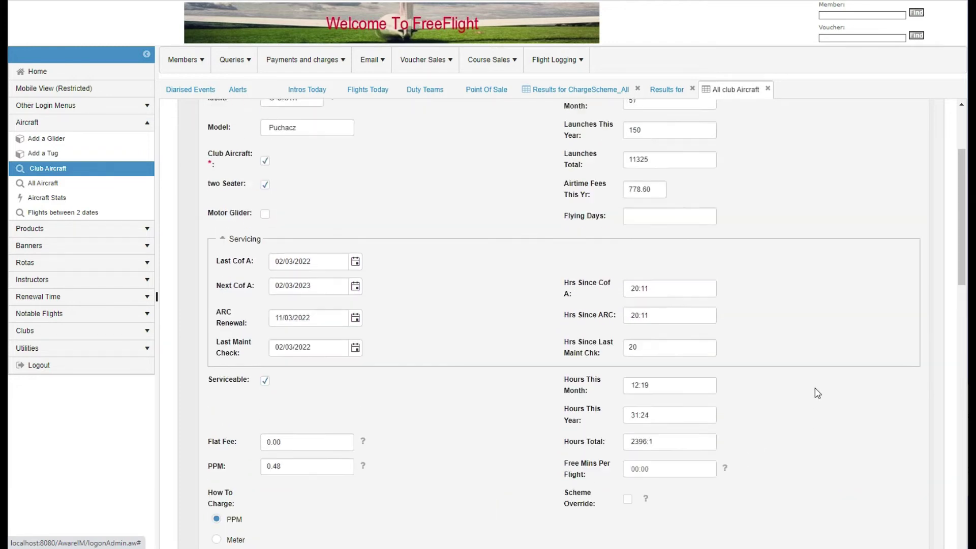
{"action": "scroll", "coordinate": [816, 393], "scroll_direction": "up", "scroll_amount": 3}
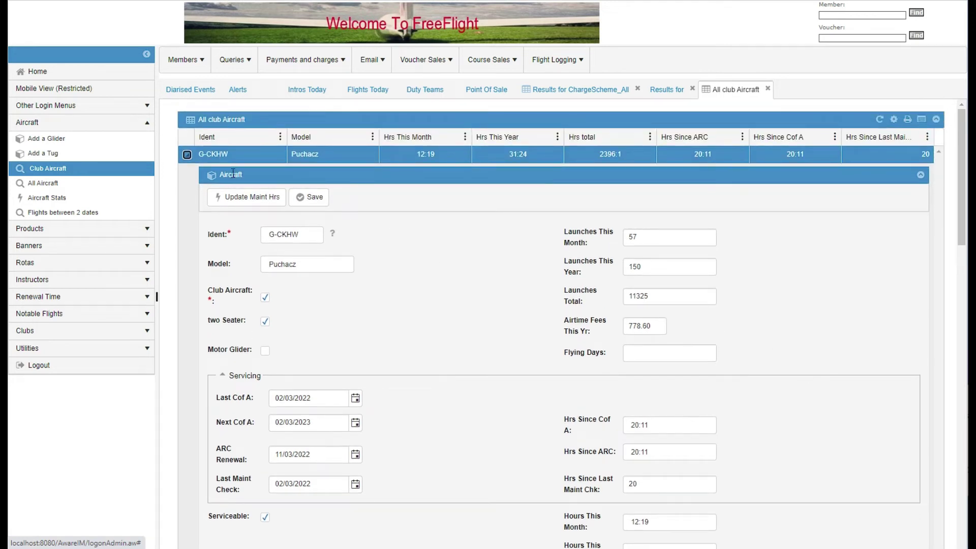
{"action": "left_click", "coordinate": [187, 154]}
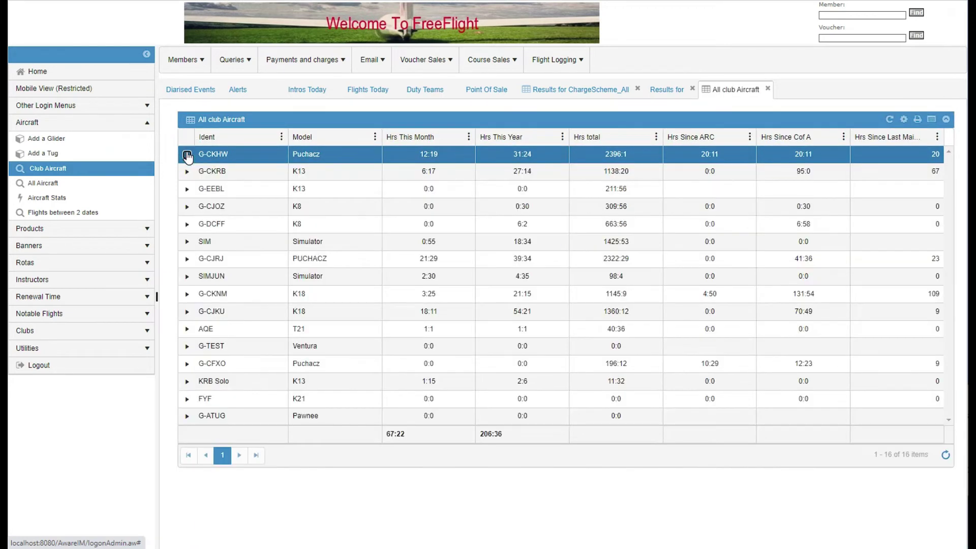
- Examine the per-minute charge and free minutes per flight of the K8 G-CJOZ, and collapse its record
{"action": "left_click", "coordinate": [187, 207]}
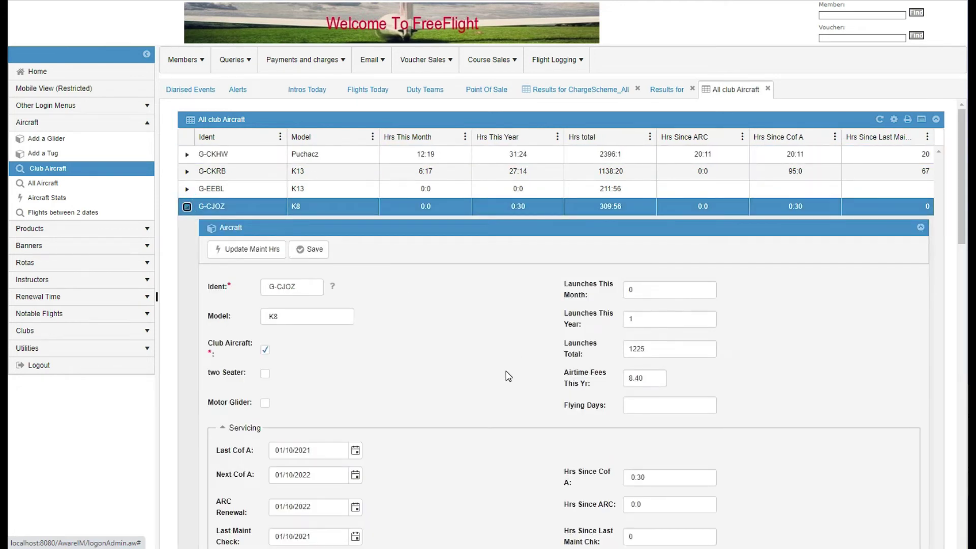
{"action": "scroll", "coordinate": [509, 376], "scroll_direction": "down", "scroll_amount": 5}
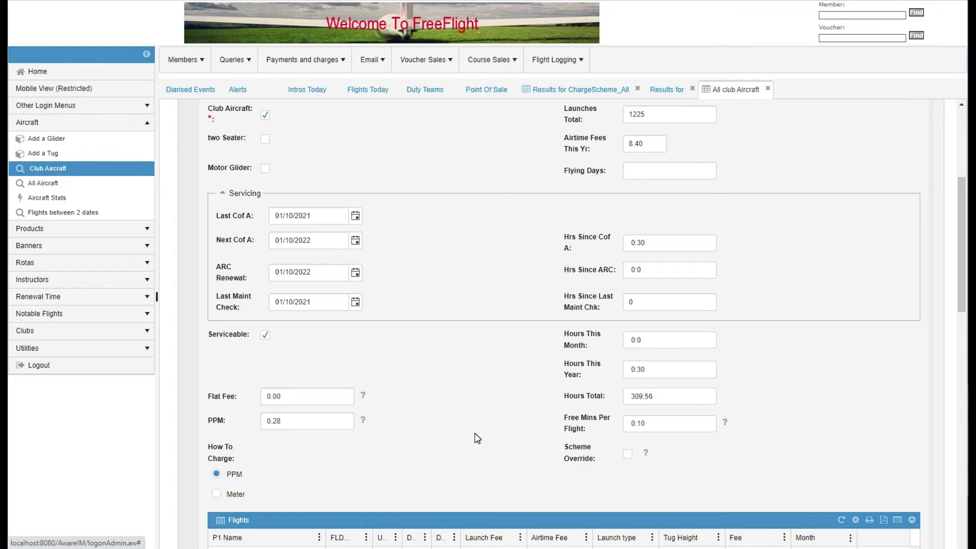
{"action": "scroll", "coordinate": [476, 433], "scroll_direction": "up", "scroll_amount": 3}
{"action": "scroll", "coordinate": [481, 438], "scroll_direction": "up", "scroll_amount": 2}
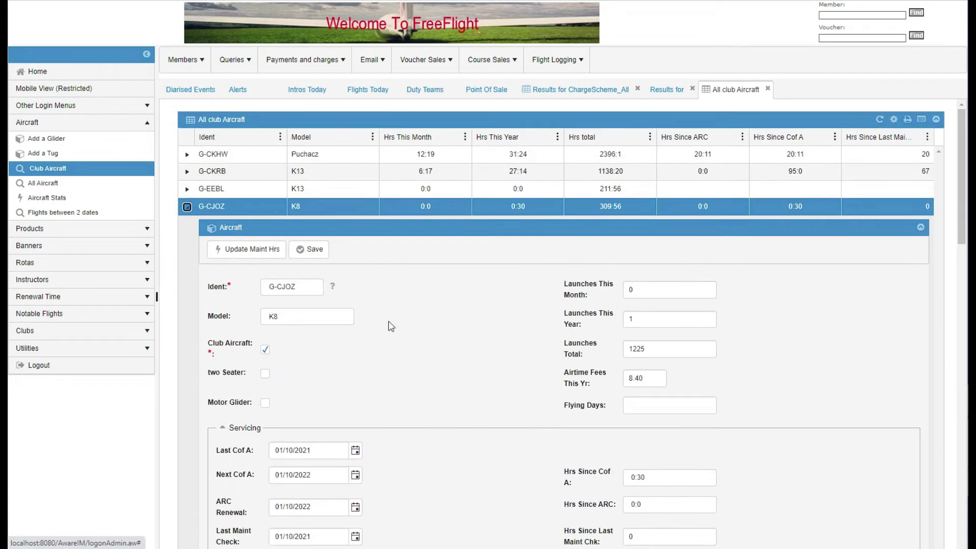
{"action": "left_click", "coordinate": [187, 207]}
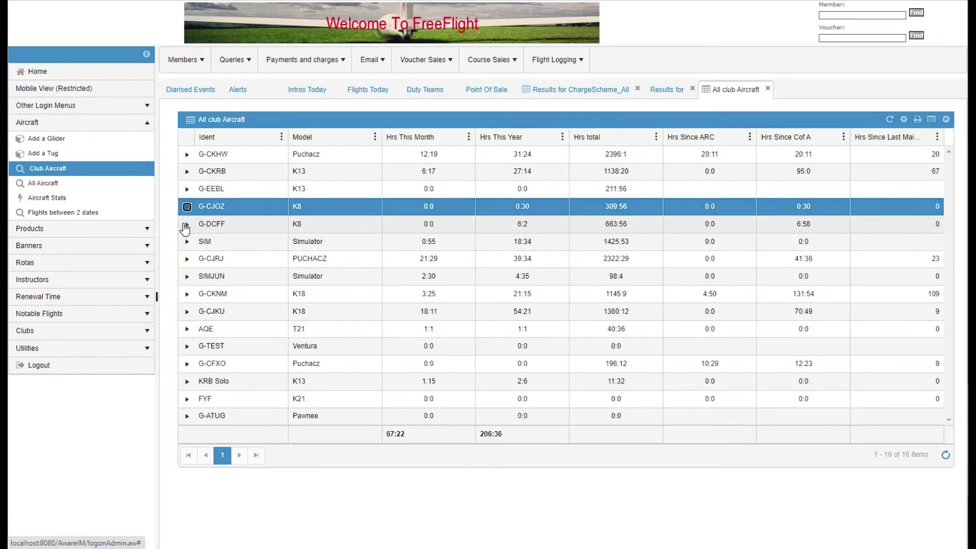
- Examine the per-minute charge and free minutes per flight of the K8 G-DCFF
{"action": "left_click", "coordinate": [187, 224]}
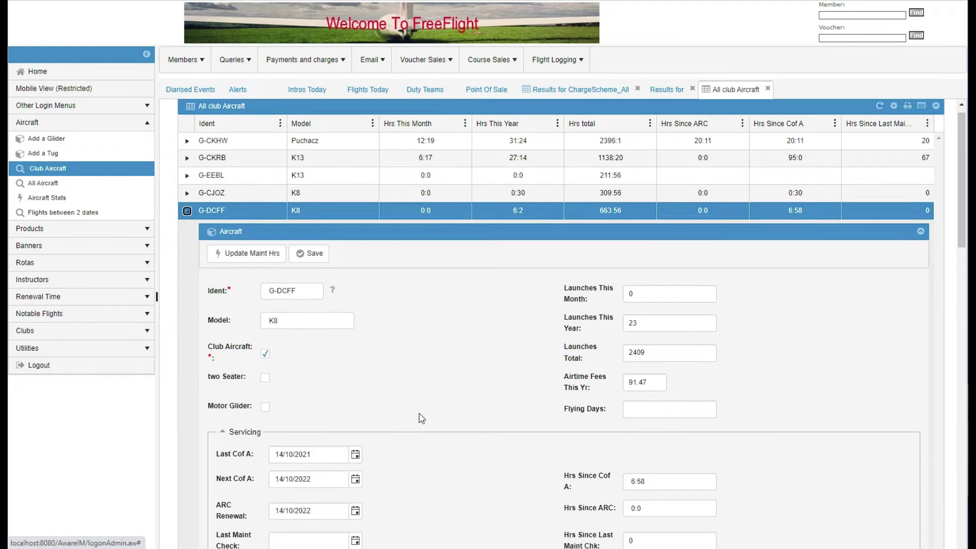
{"action": "scroll", "coordinate": [421, 414], "scroll_direction": "down", "scroll_amount": 4}
{"action": "scroll", "coordinate": [425, 418], "scroll_direction": "down", "scroll_amount": 3}
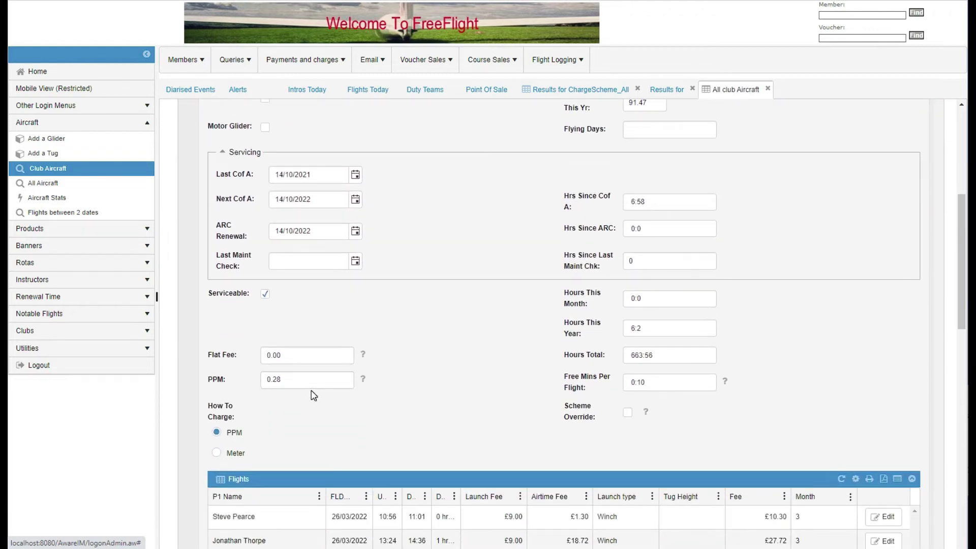
- Close the result lists and open the flying sheet dated 25/05/2022 through the flying sheet review
{"action": "left_click", "coordinate": [637, 89]}
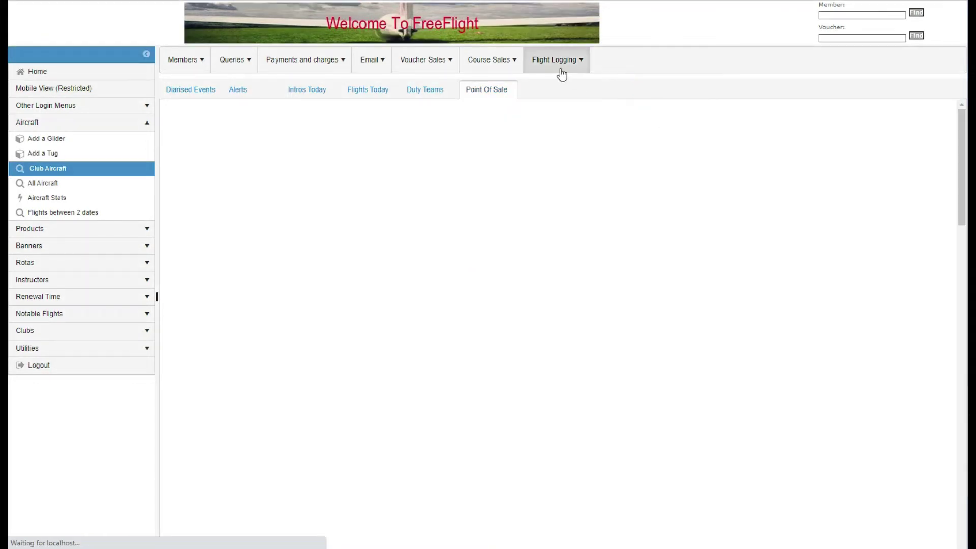
{"action": "mouse_move", "coordinate": [559, 70]}
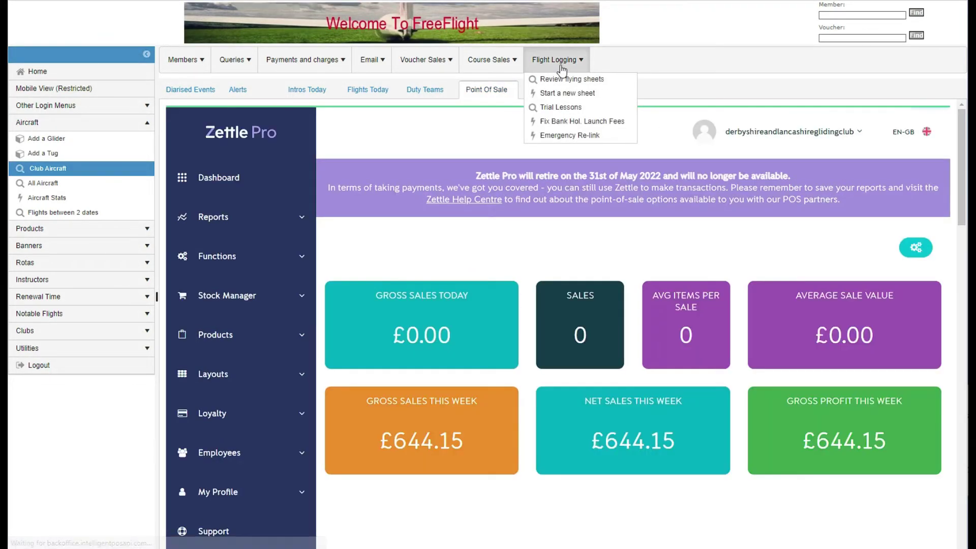
{"action": "left_click", "coordinate": [564, 79]}
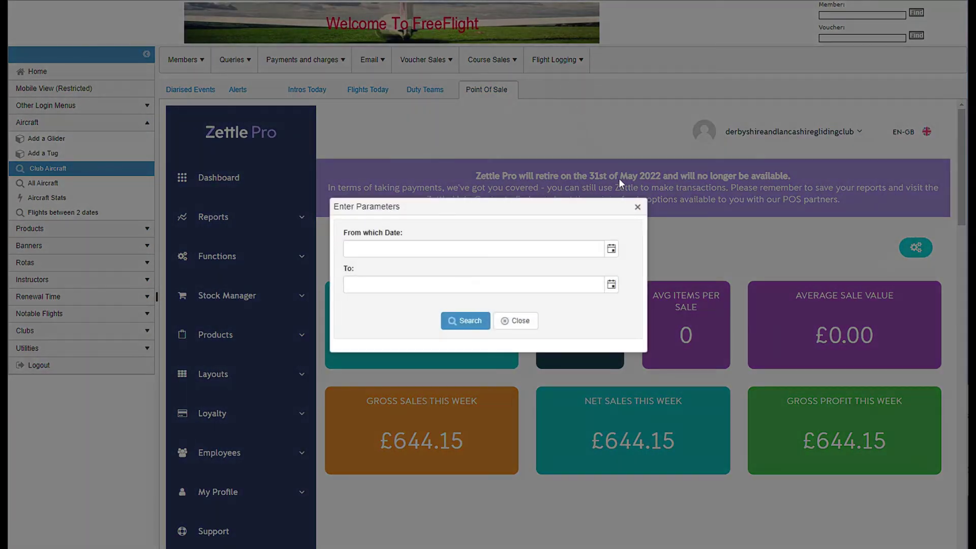
{"action": "left_click", "coordinate": [610, 248]}
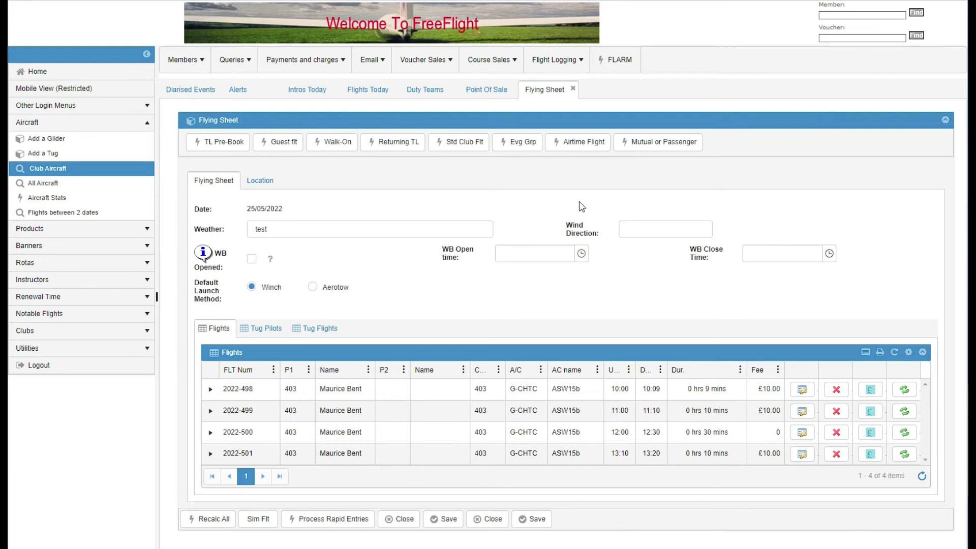
- Start a standard club flight with the club member as P1 and G-CJOZ K8 as the aircraft
{"action": "left_click", "coordinate": [464, 143]}
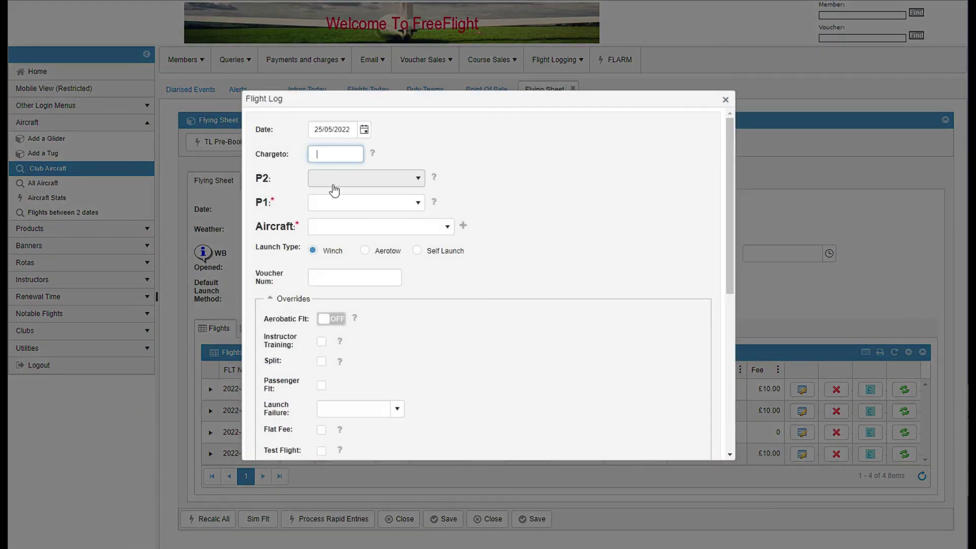
{"action": "left_click", "coordinate": [346, 203]}
{"action": "type", "text": "403"}
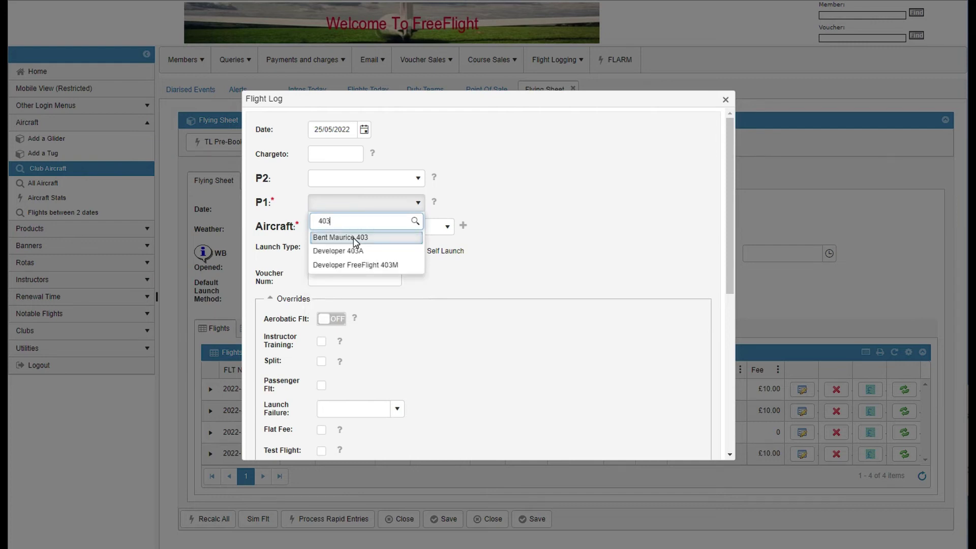
{"action": "left_click", "coordinate": [353, 236]}
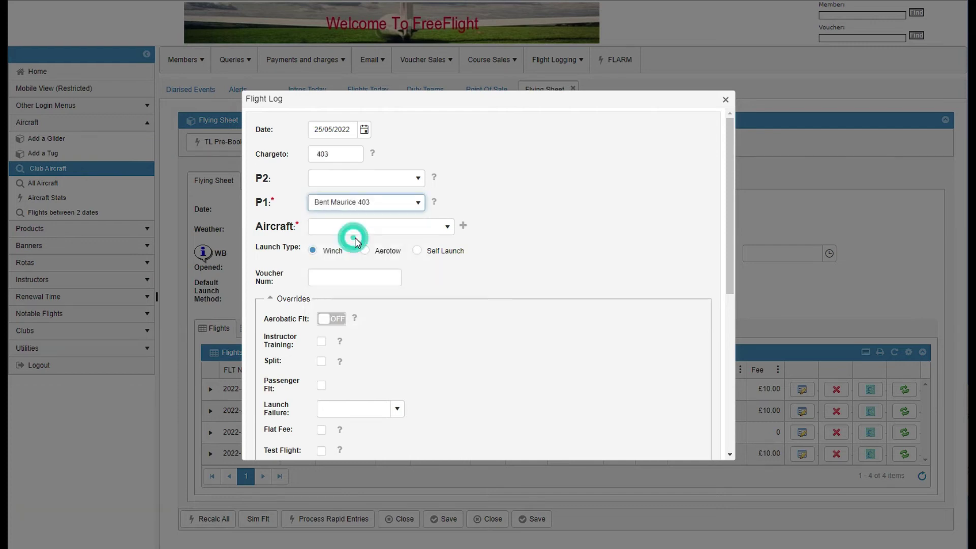
{"action": "left_click", "coordinate": [348, 233]}
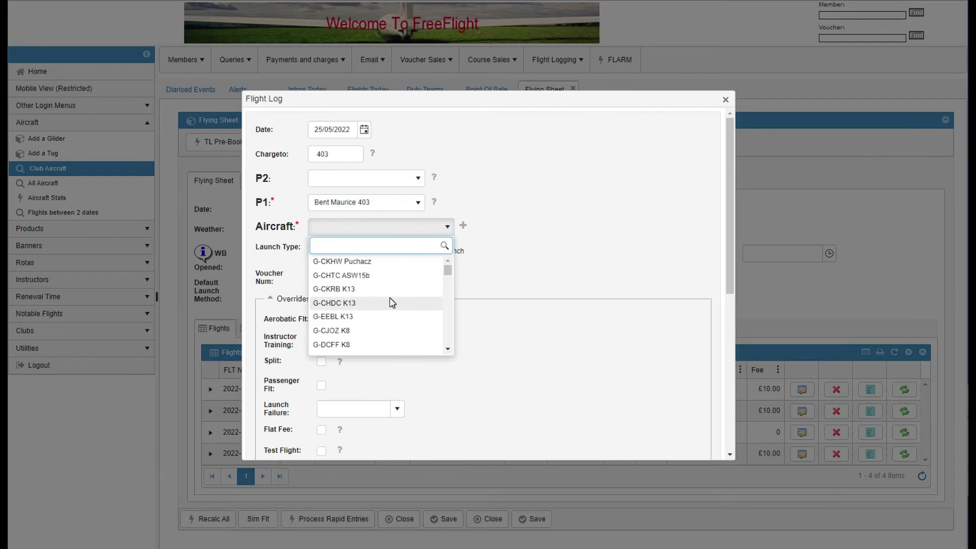
{"action": "left_click", "coordinate": [330, 333]}
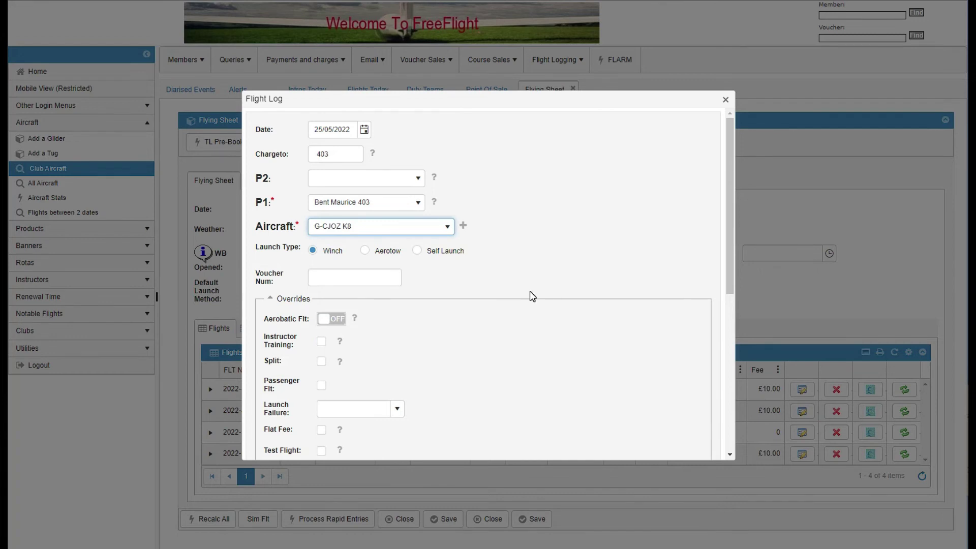
- Set the G-CJOZ flight's up time to 15:00 and down time to 15:12, and create the flight
{"action": "scroll", "coordinate": [530, 290], "scroll_direction": "down", "scroll_amount": 5}
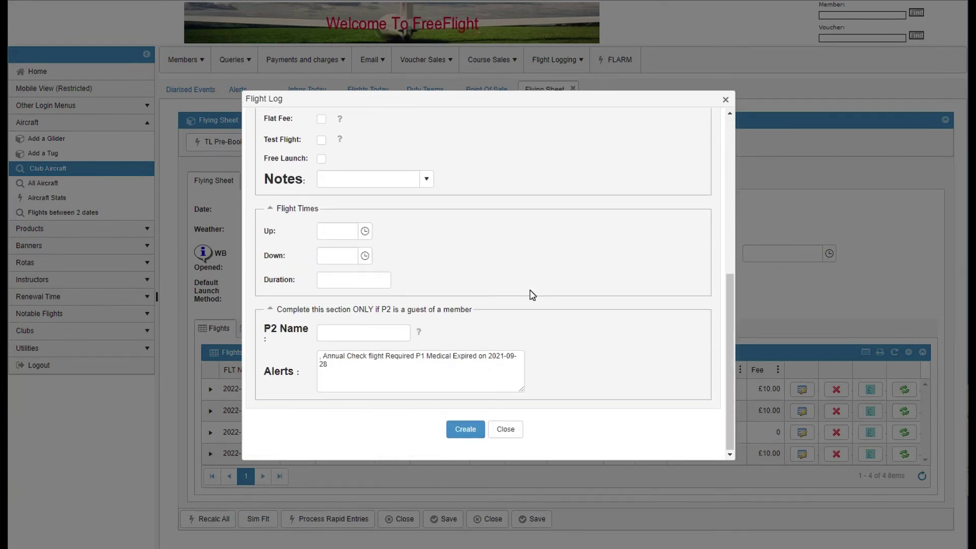
{"action": "scroll", "coordinate": [530, 291], "scroll_direction": "up", "scroll_amount": 1}
{"action": "left_click", "coordinate": [336, 289]}
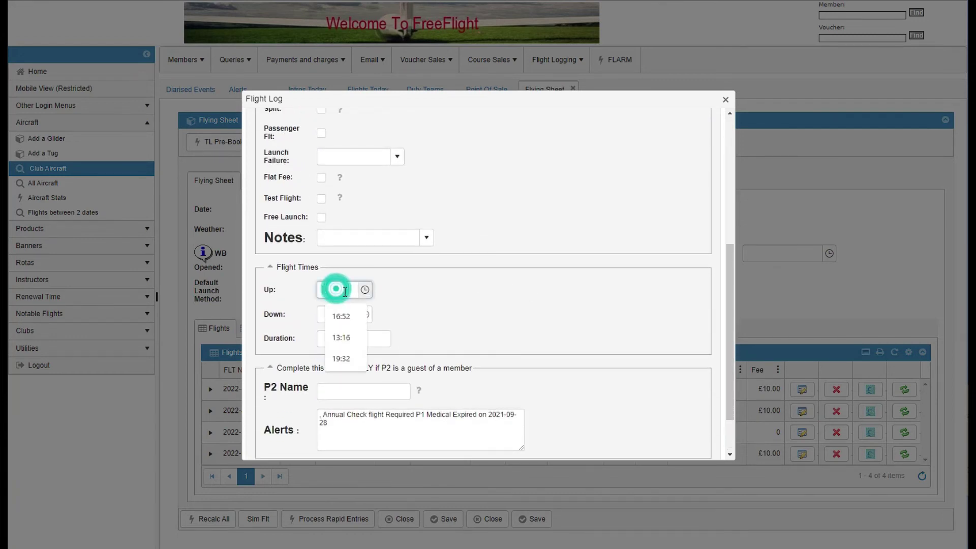
{"action": "type", "text": "15:00"}
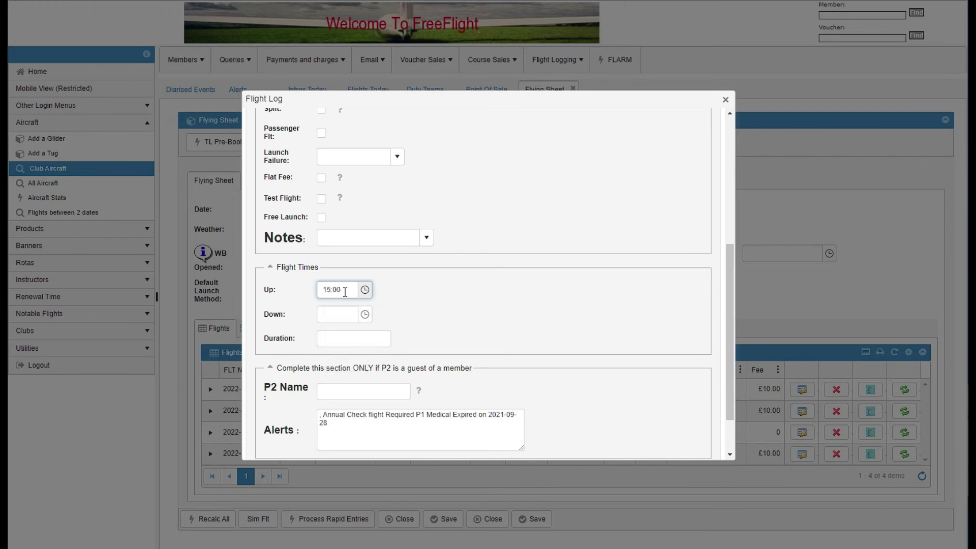
{"action": "key", "text": "Tab"}
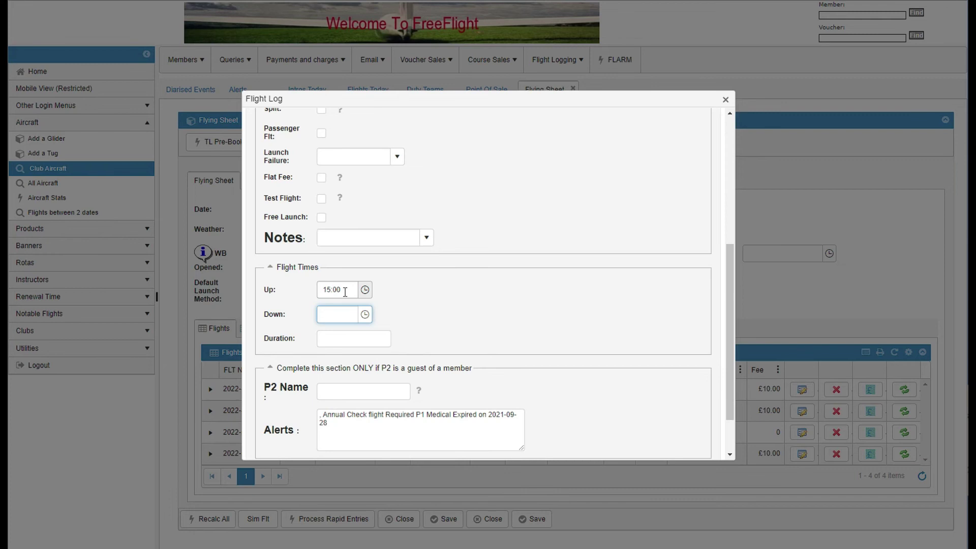
{"action": "type", "text": "15:12"}
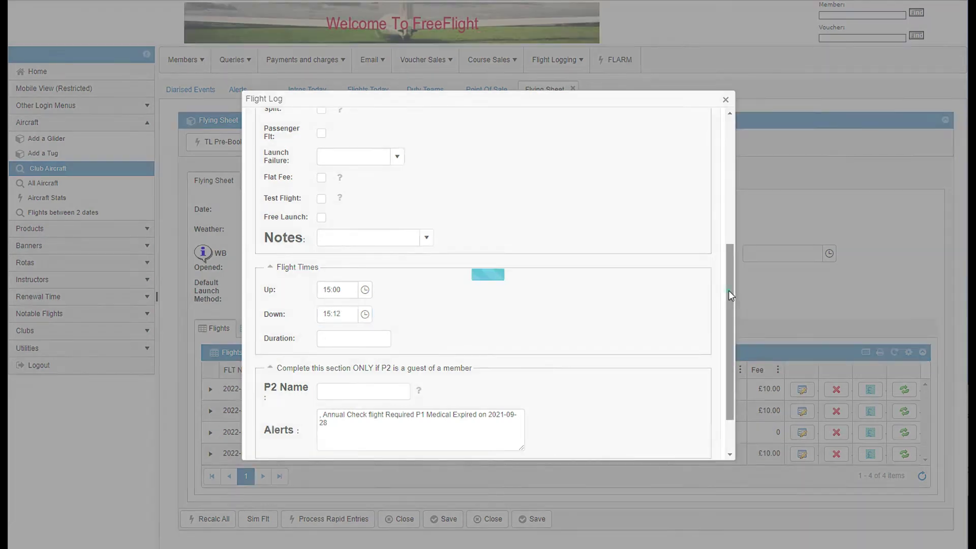
{"action": "left_click_drag", "start_coordinate": [730, 295], "coordinate": [740, 341]}
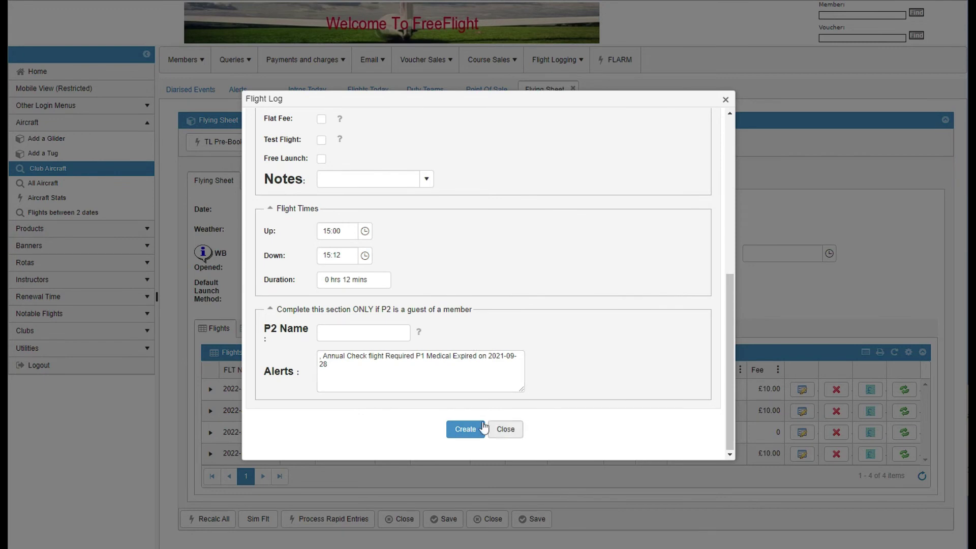
{"action": "left_click", "coordinate": [466, 429]}
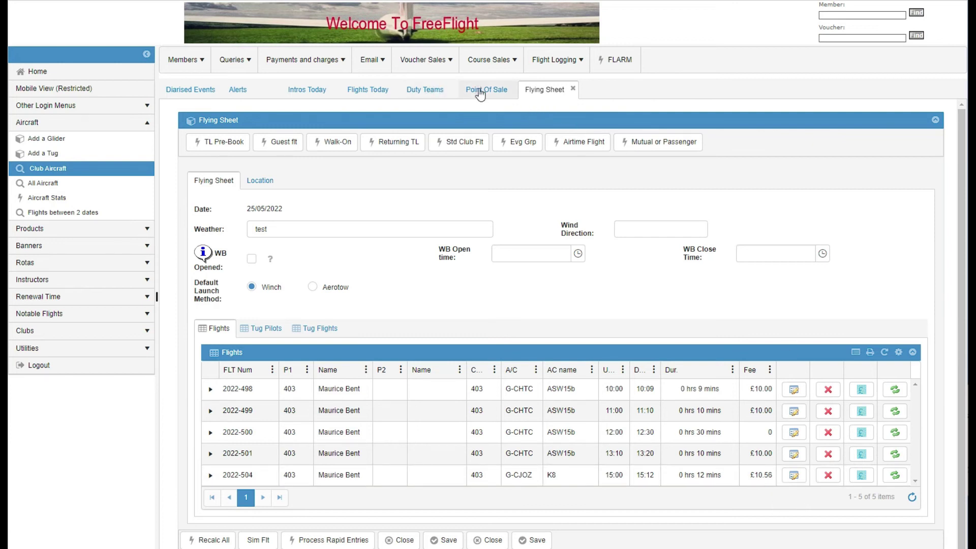
- Start another standard club flight with the same member as P1 and G-DCFF K8 as the aircraft
{"action": "left_click", "coordinate": [463, 148]}
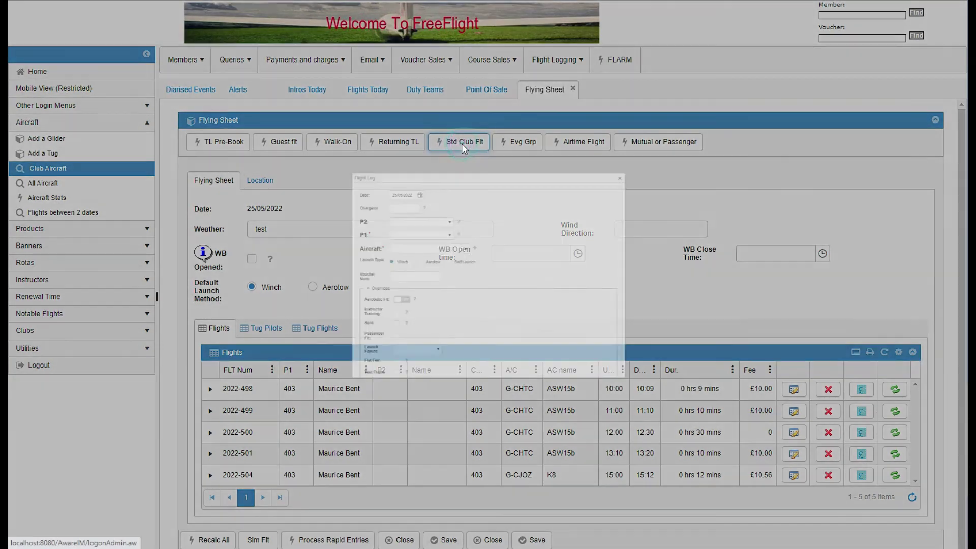
{"action": "left_click", "coordinate": [385, 202]}
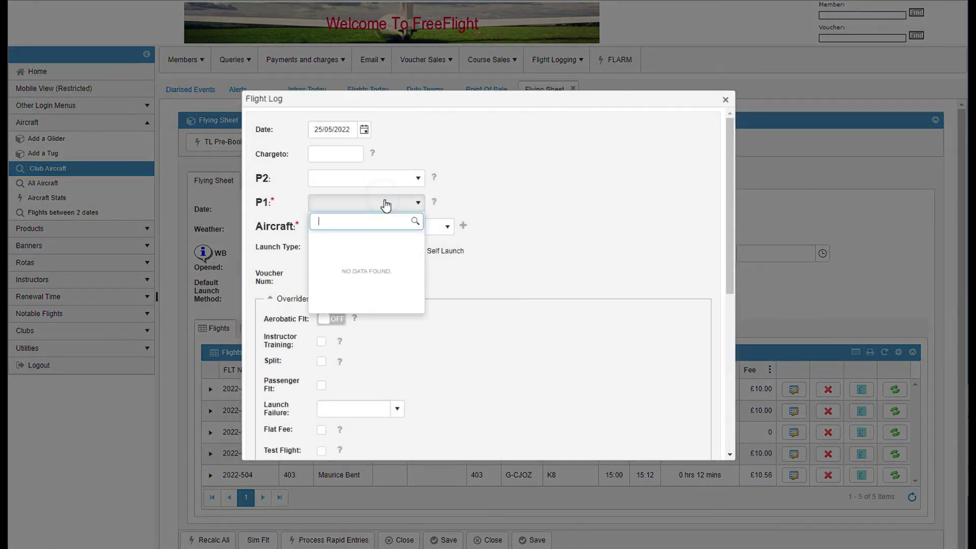
{"action": "type", "text": "403"}
{"action": "left_click", "coordinate": [355, 237]}
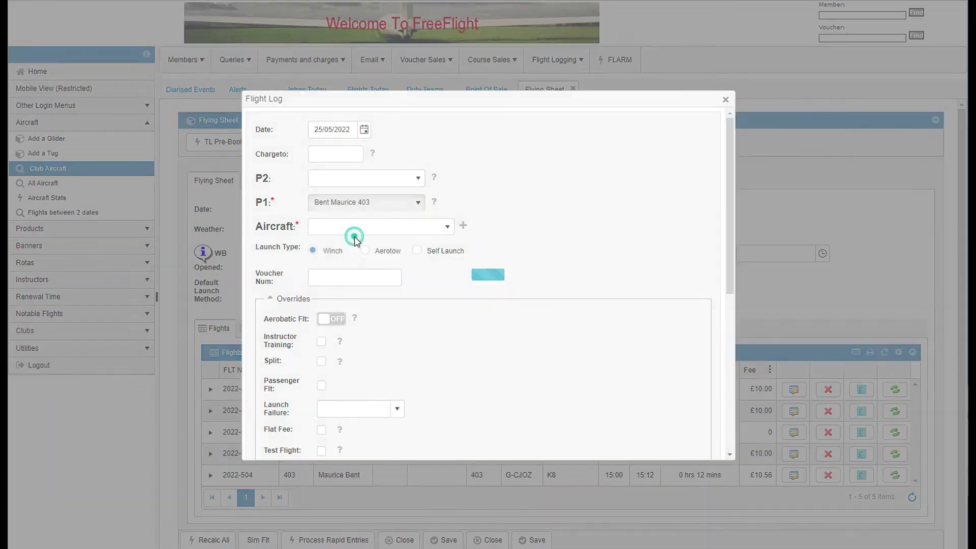
{"action": "left_click", "coordinate": [338, 229]}
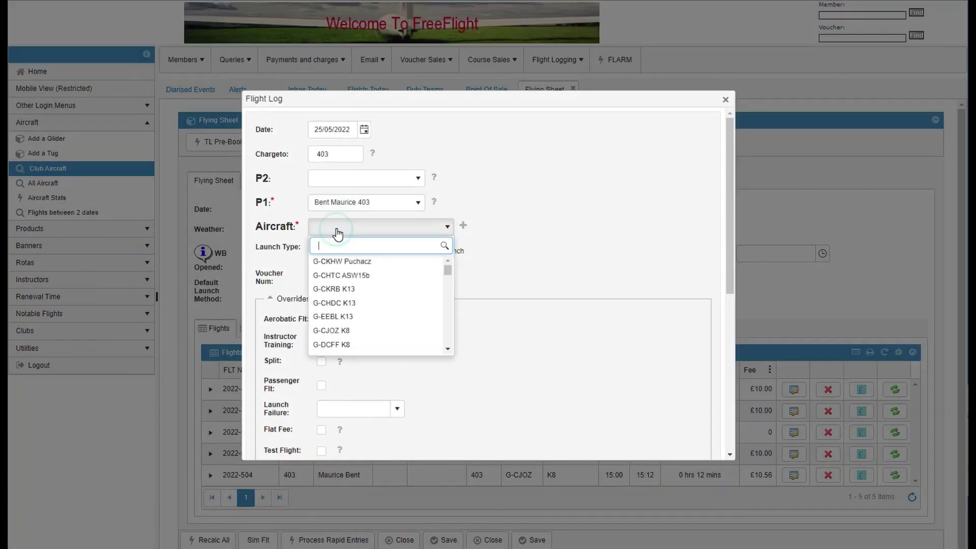
{"action": "left_click", "coordinate": [341, 345]}
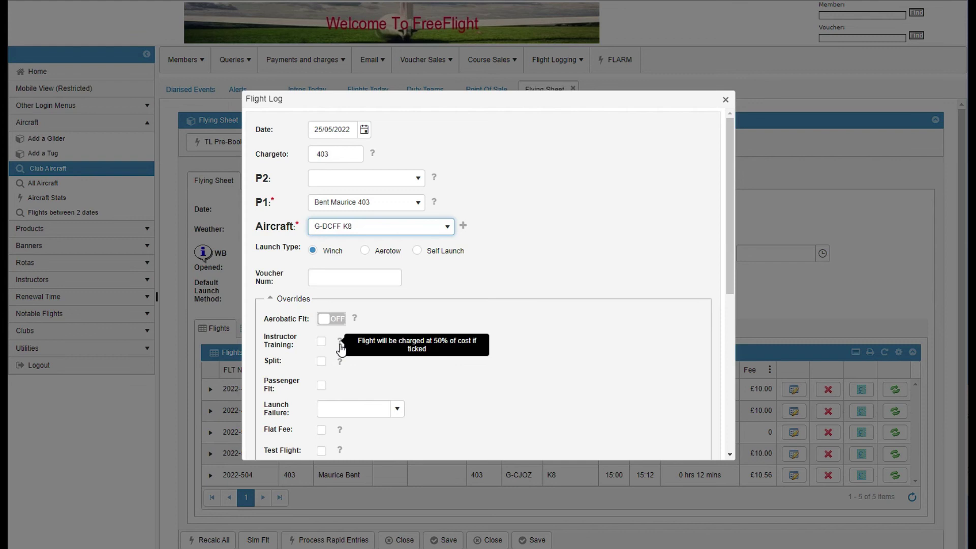
- Set the G-DCFF flight's up time to 16:00 and down time to 16:12, and create the flight
{"action": "scroll", "coordinate": [564, 257], "scroll_direction": "down", "scroll_amount": 5}
{"action": "left_click", "coordinate": [342, 305]}
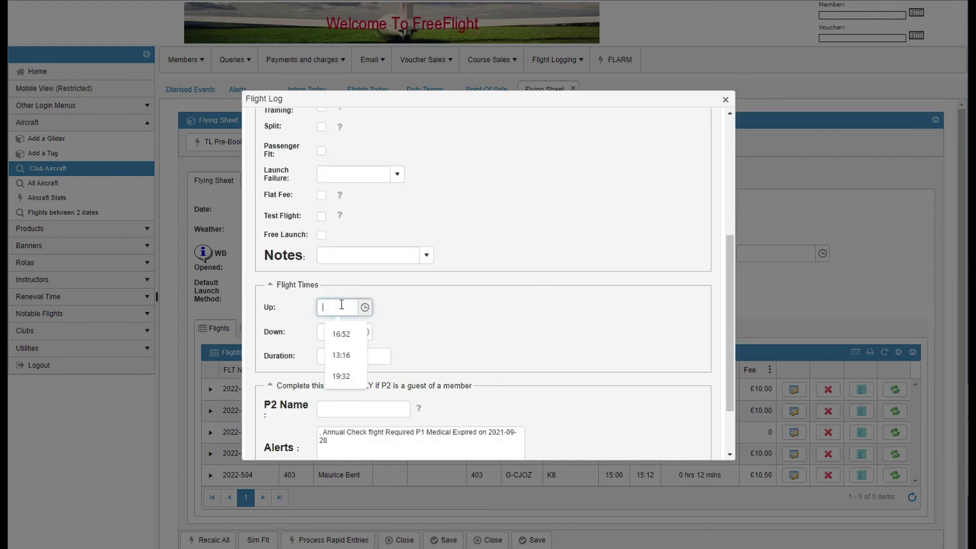
{"action": "type", "text": "16"}
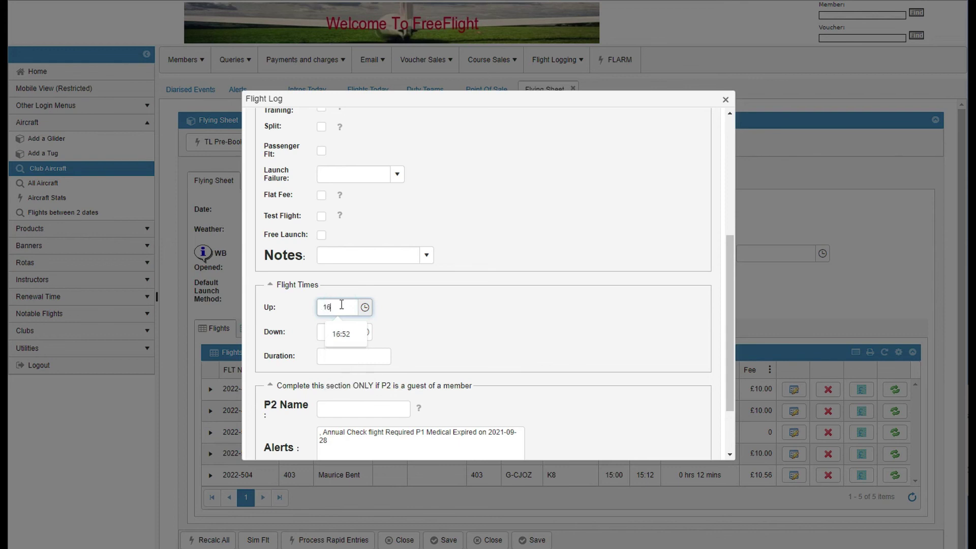
{"action": "type", "text": ":00"}
{"action": "key", "text": "Tab"}
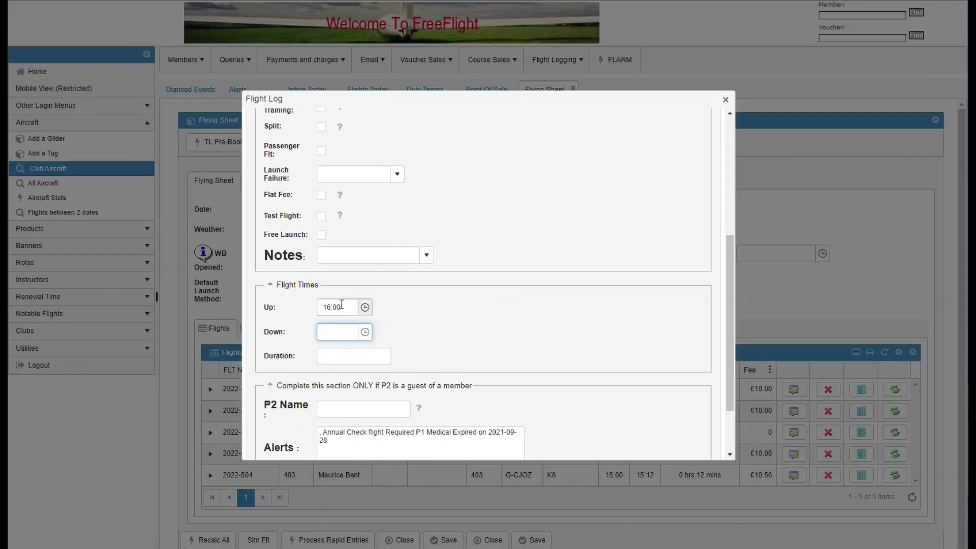
{"action": "type", "text": "16"}
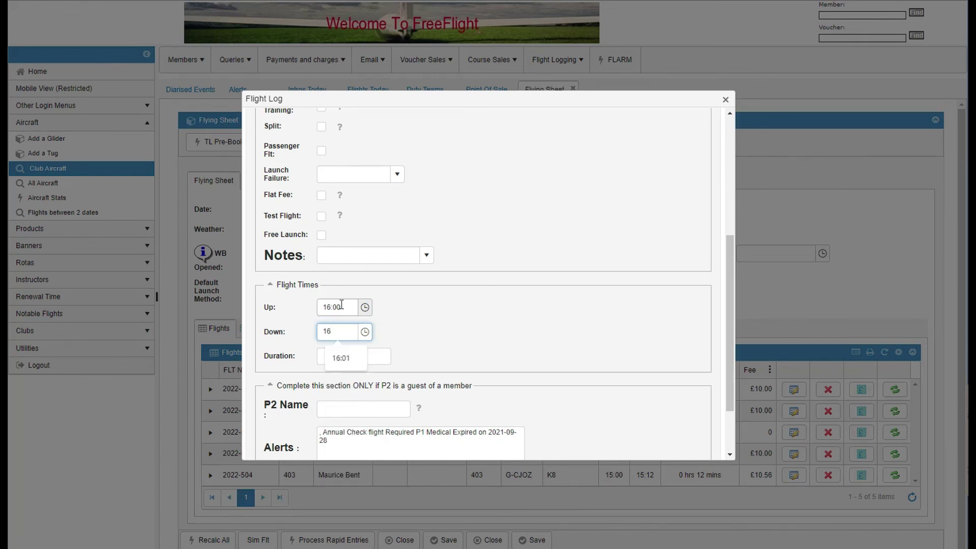
{"action": "type", "text": ":12"}
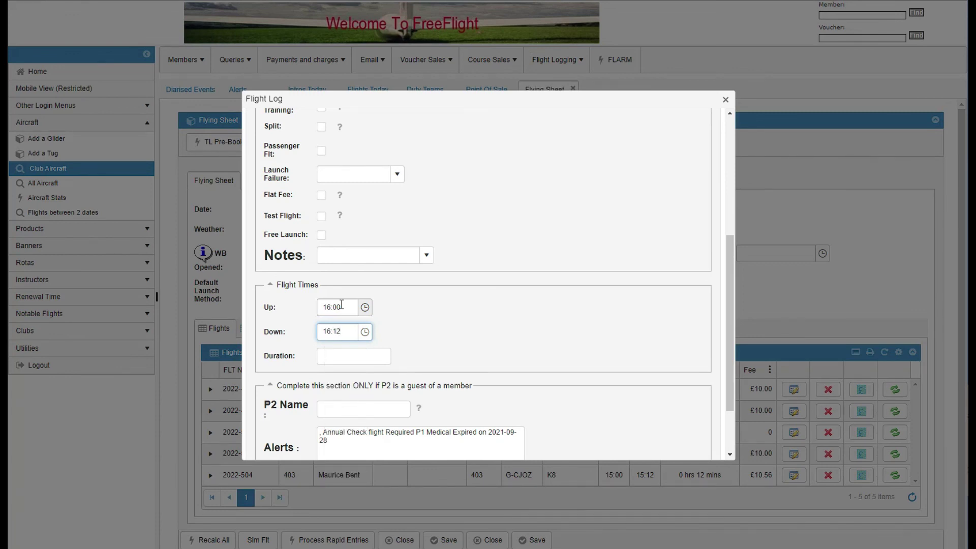
{"action": "scroll", "coordinate": [572, 307], "scroll_direction": "down", "scroll_amount": 2}
{"action": "scroll", "coordinate": [573, 308], "scroll_direction": "up", "scroll_amount": 4}
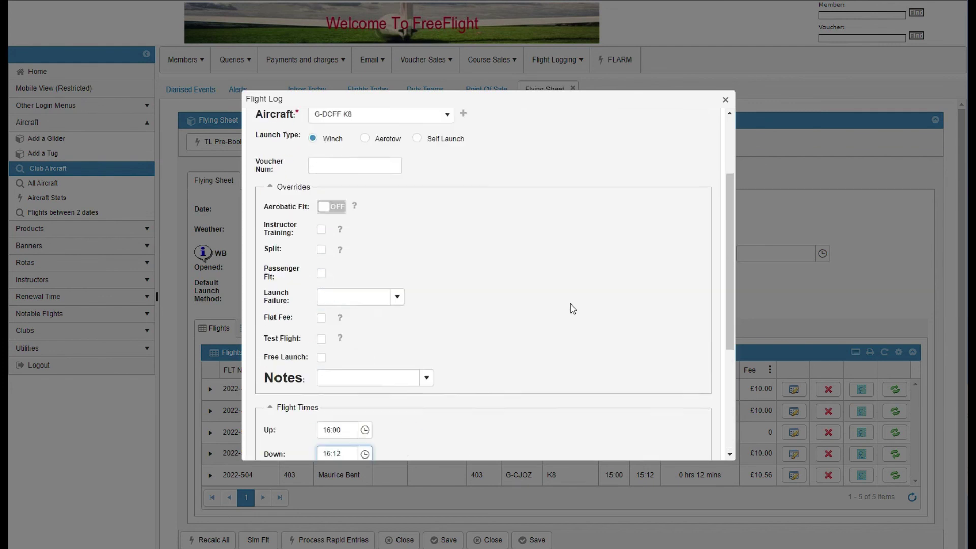
{"action": "scroll", "coordinate": [572, 308], "scroll_direction": "down", "scroll_amount": 4}
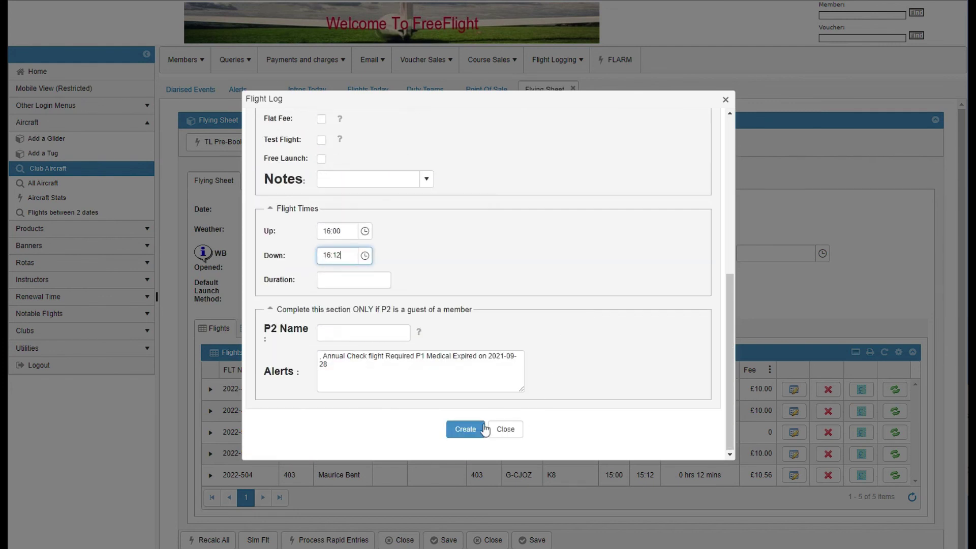
{"action": "left_click", "coordinate": [465, 429]}
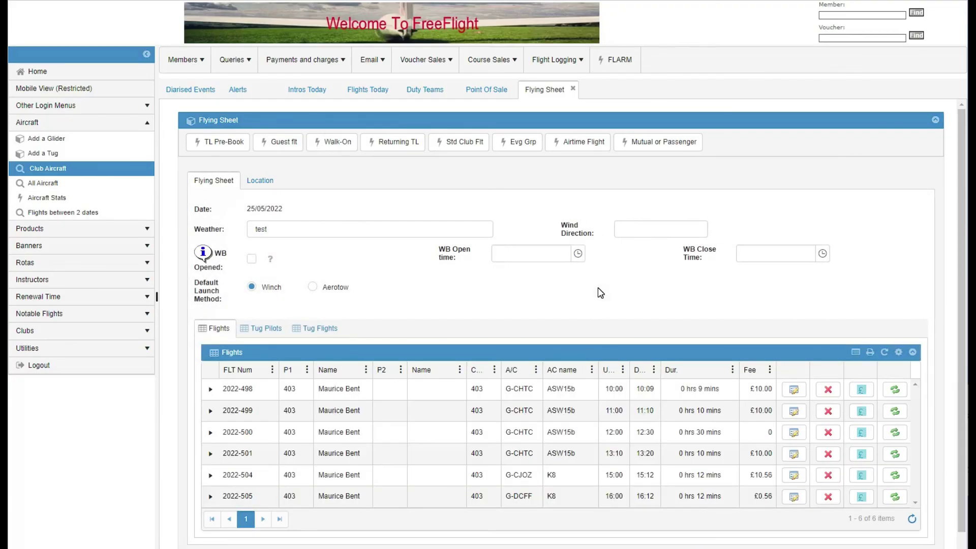
{"action": "scroll", "coordinate": [601, 293], "scroll_direction": "down", "scroll_amount": 1}
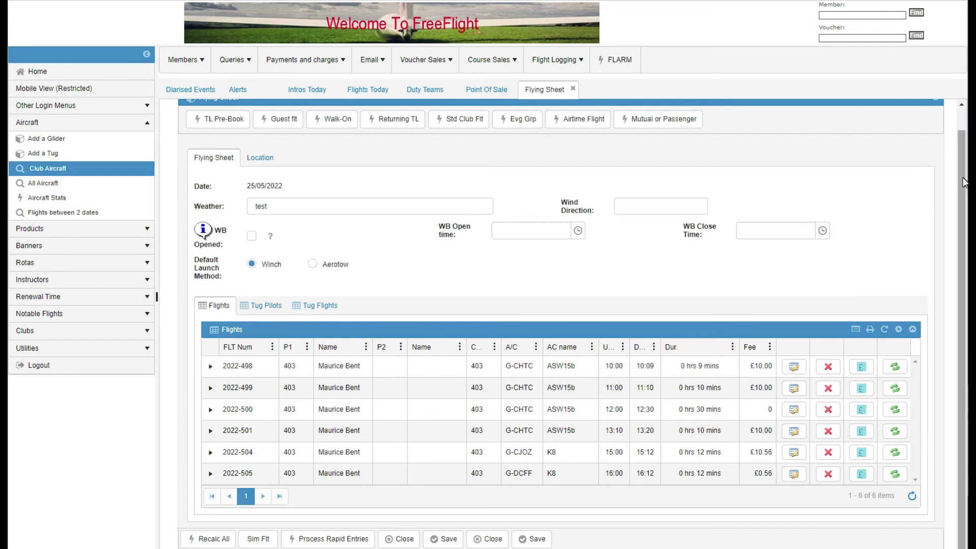
{"action": "scroll", "coordinate": [967, 175], "scroll_direction": "up", "scroll_amount": 1}
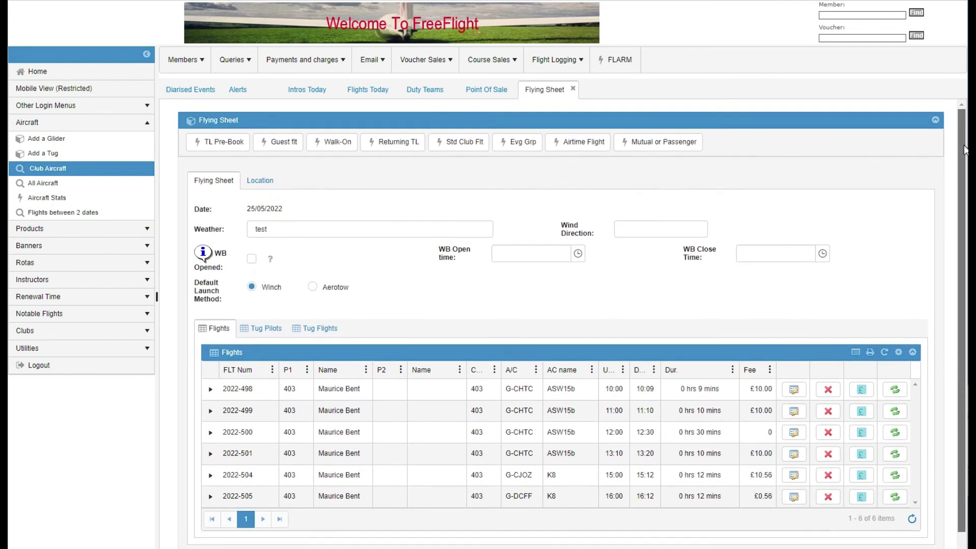
{"action": "scroll", "coordinate": [968, 183], "scroll_direction": "down", "scroll_amount": 1}
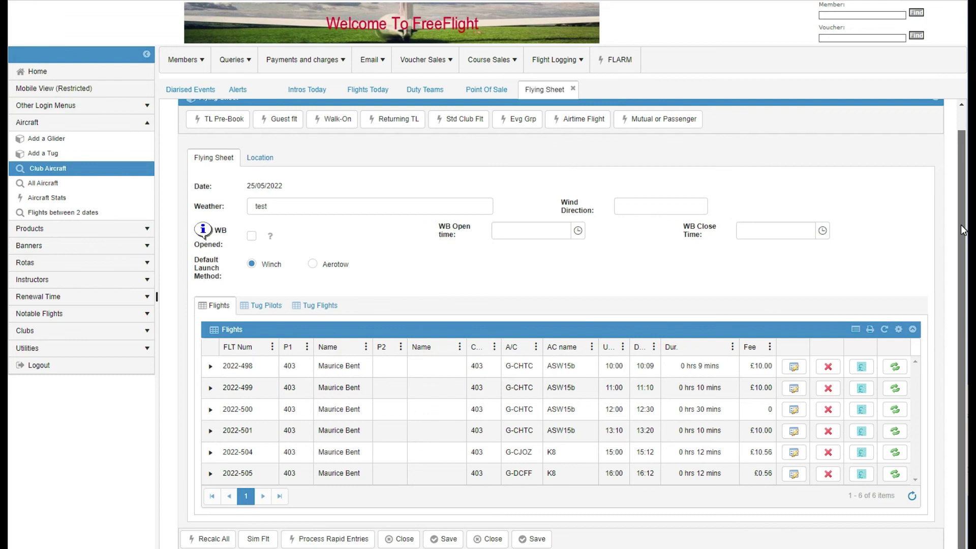
{"action": "scroll", "coordinate": [965, 185], "scroll_direction": "up", "scroll_amount": 2}
{"action": "scroll", "coordinate": [963, 217], "scroll_direction": "down", "scroll_amount": 2}
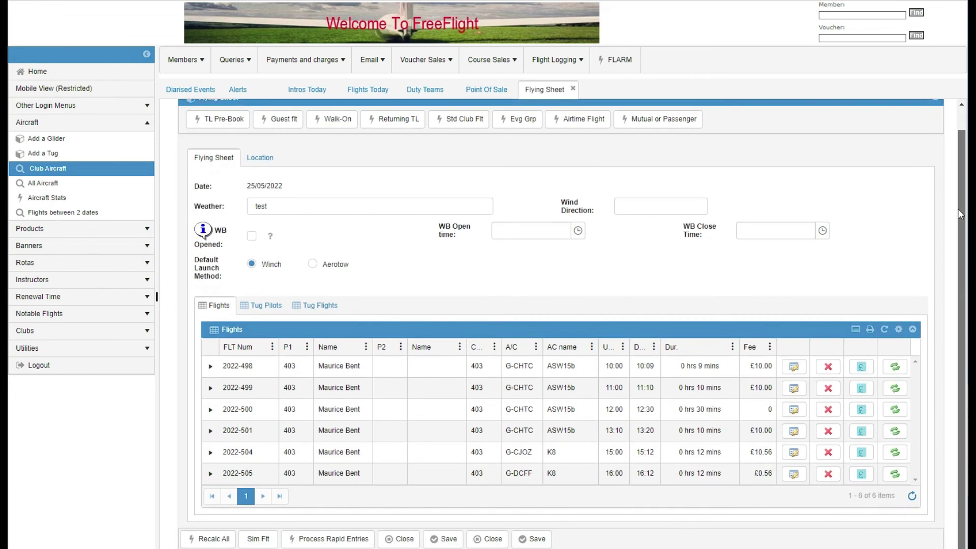